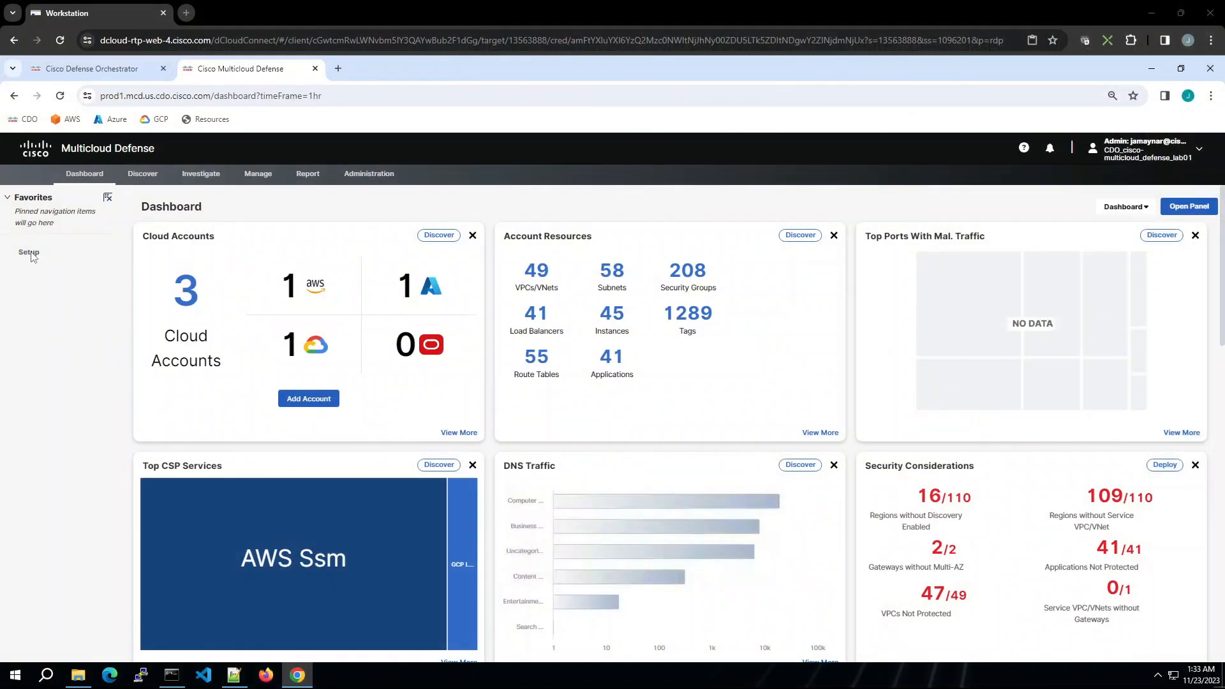
# - Start the Secure Account setup and proceed with the Centralized hub and spoke model
pyautogui.click(29, 253)
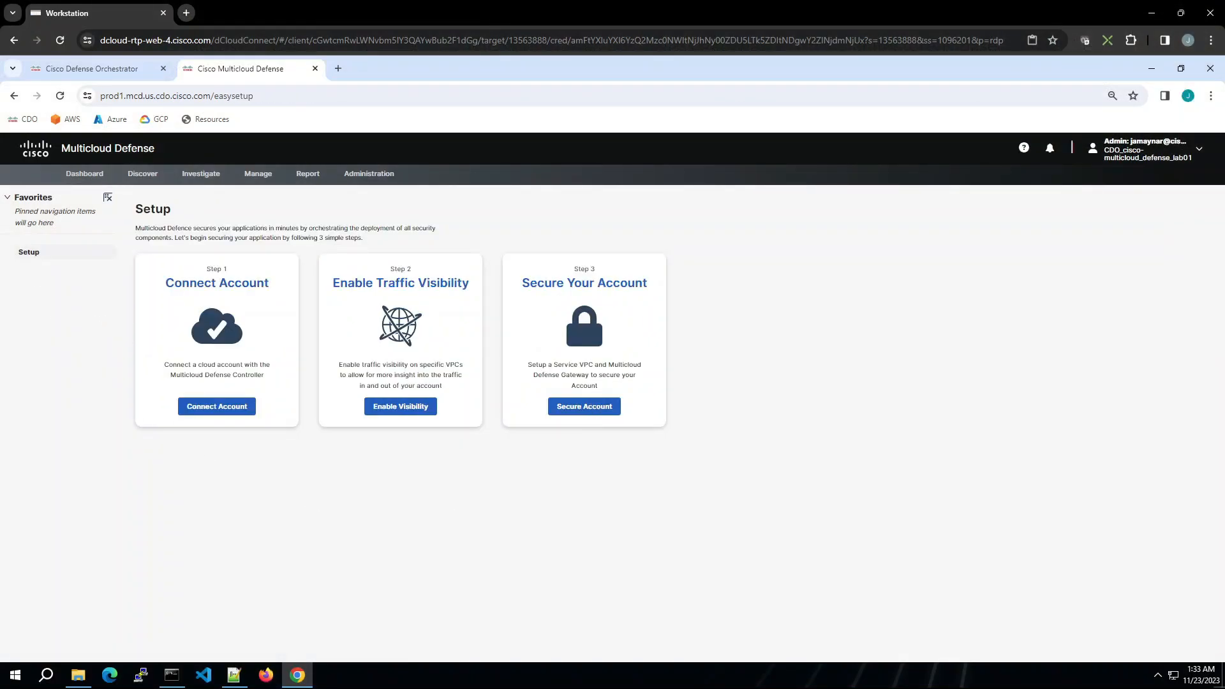
pyautogui.click(584, 407)
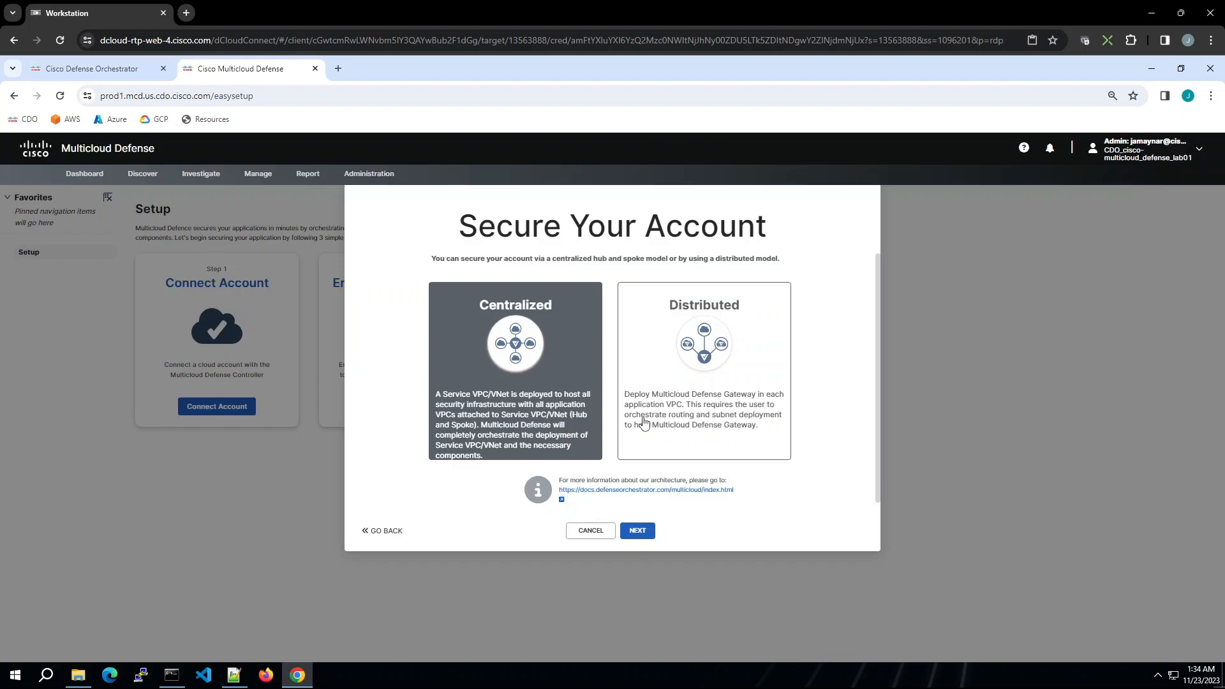
pyautogui.click(636, 530)
# - Name the service VPC pod33-svpc-aws and assign it to the cisco-multicloud-defense-aws01 CSP account
pyautogui.click(629, 315)
pyautogui.write('pod33-svpc-aw')
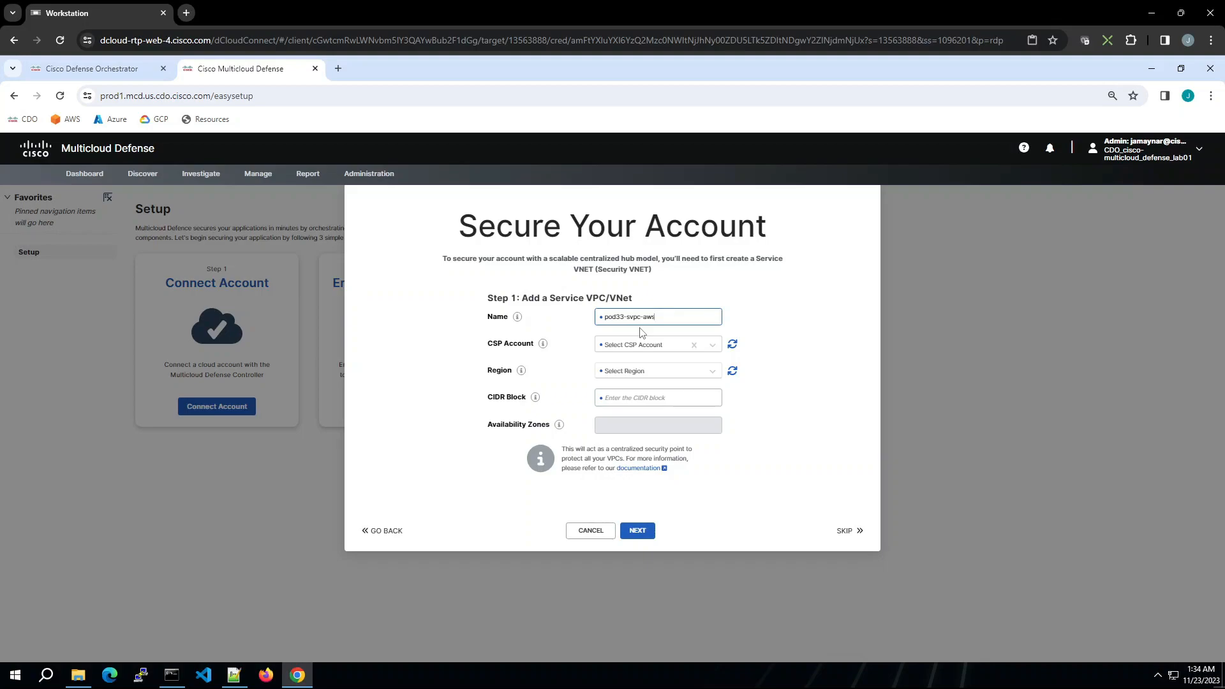
pyautogui.click(655, 347)
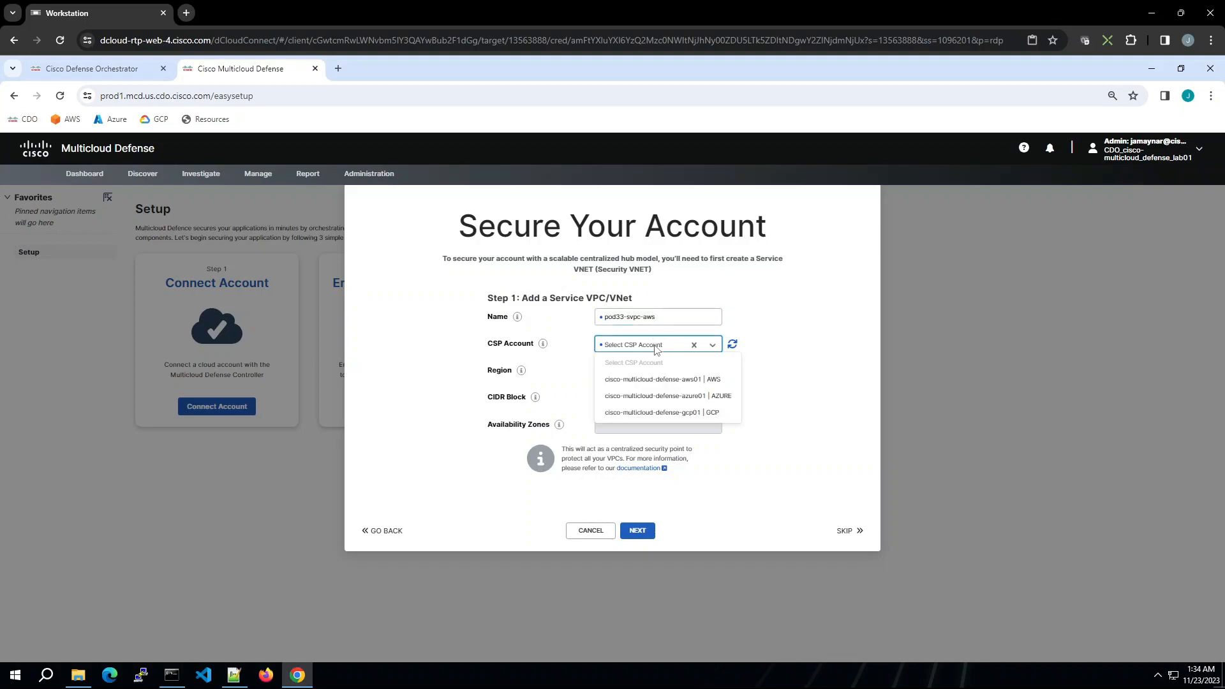
pyautogui.click(667, 381)
# - Set the service VPC's region to US East (N. Virginia) us-east-1
pyautogui.click(655, 373)
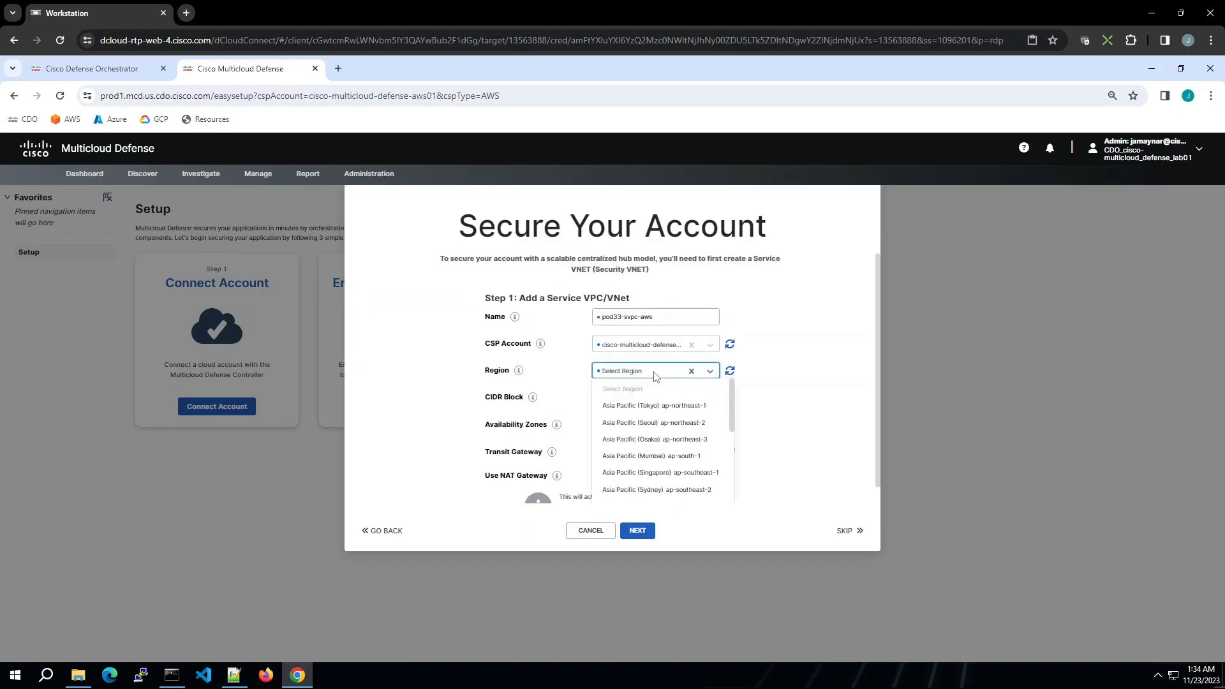
pyautogui.write('east')
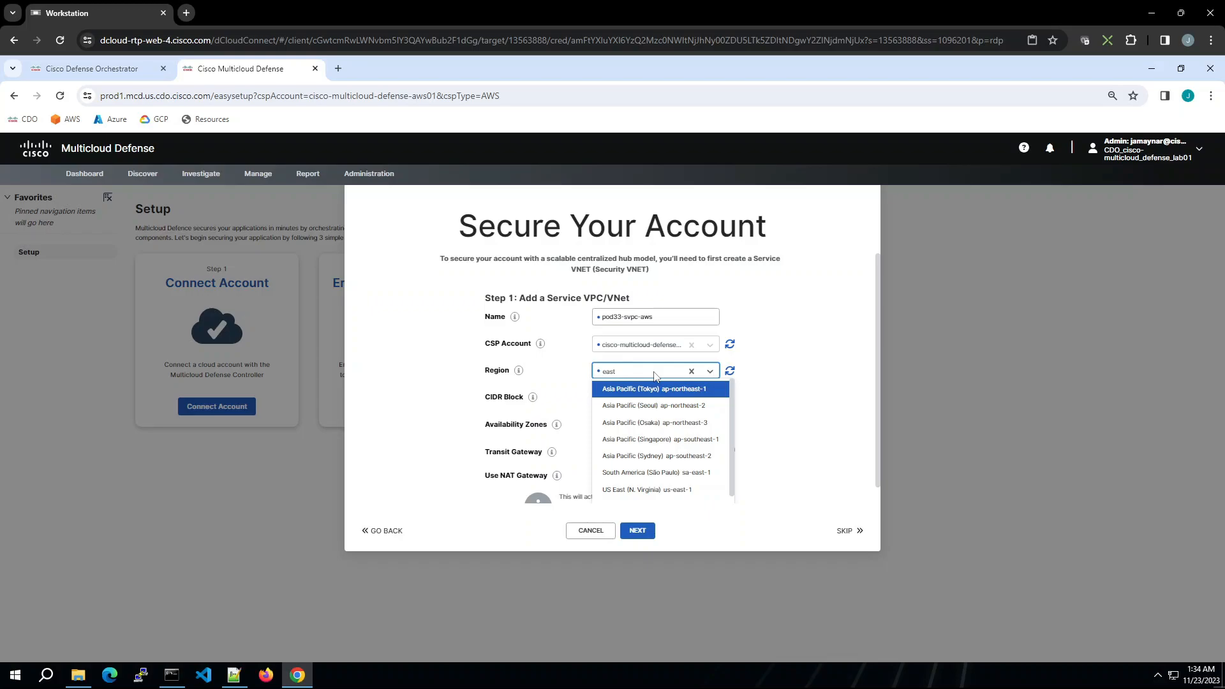
pyautogui.click(657, 490)
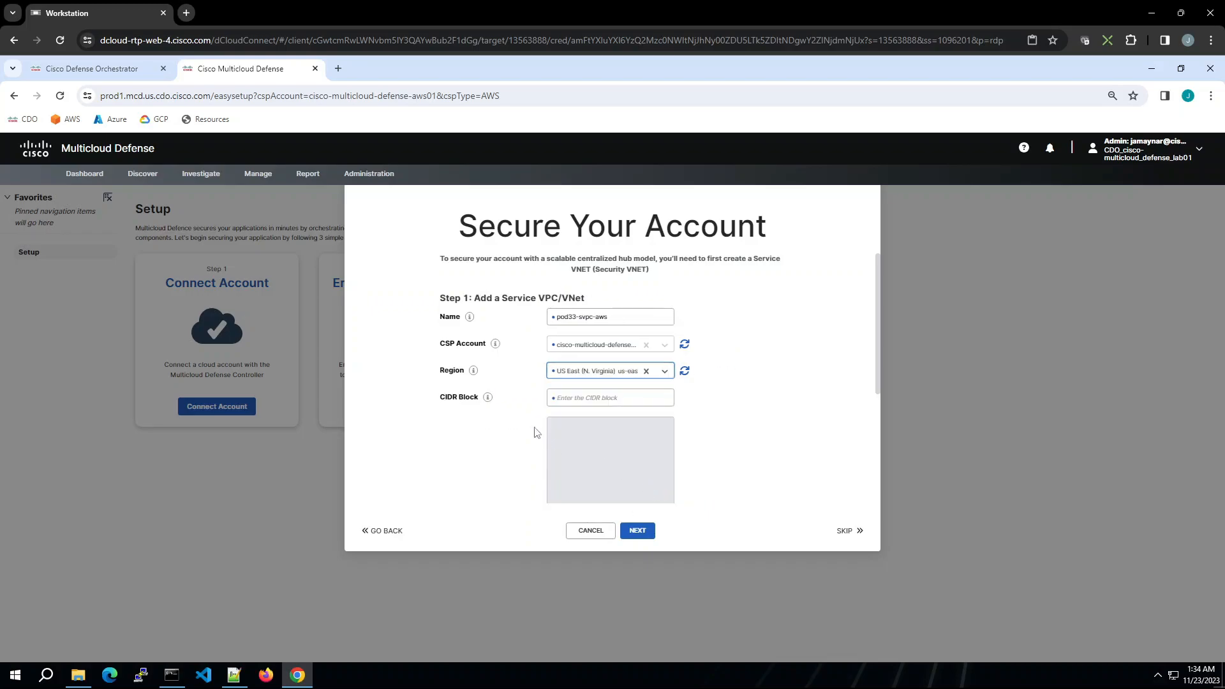
# - Give the service VPC the CIDR block 192.168.33.0/24 and enable the us-east-1a availability zone
pyautogui.click(608, 398)
pyautogui.write('192.168.33.0/24')
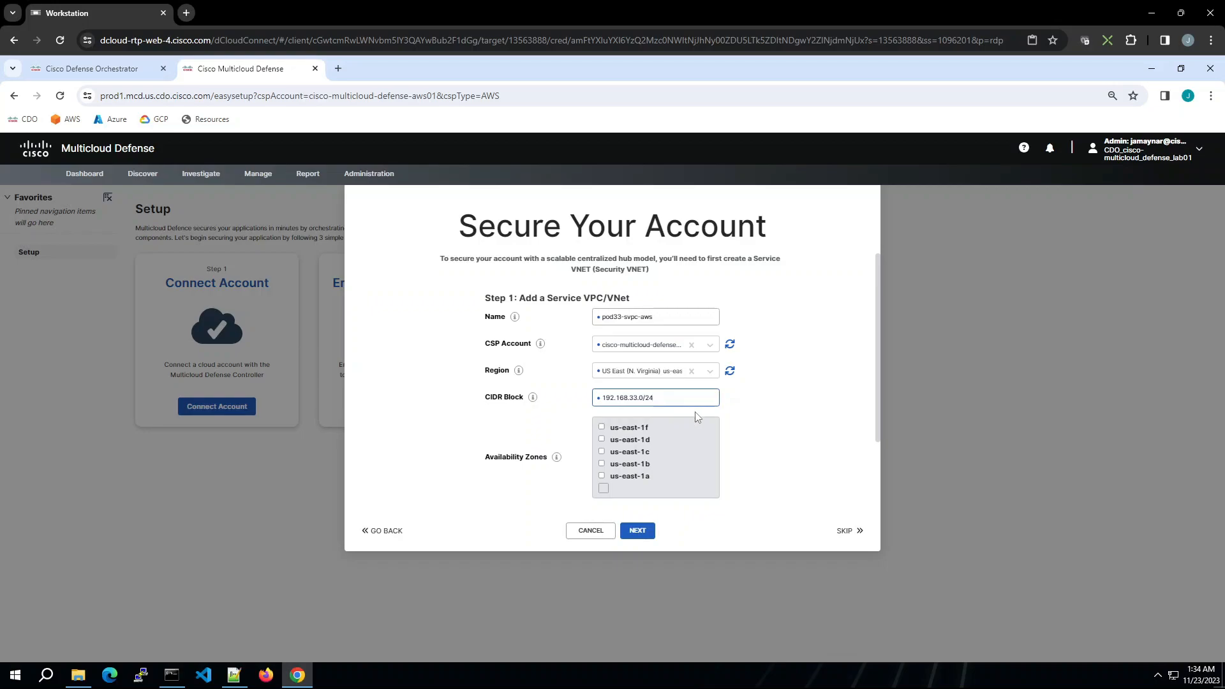
pyautogui.click(602, 477)
# - Set the transit gateway to create_new with auto accept shared attachments enabled, and submit the service VPC
pyautogui.moveTo(878, 431); pyautogui.dragTo(882, 535)
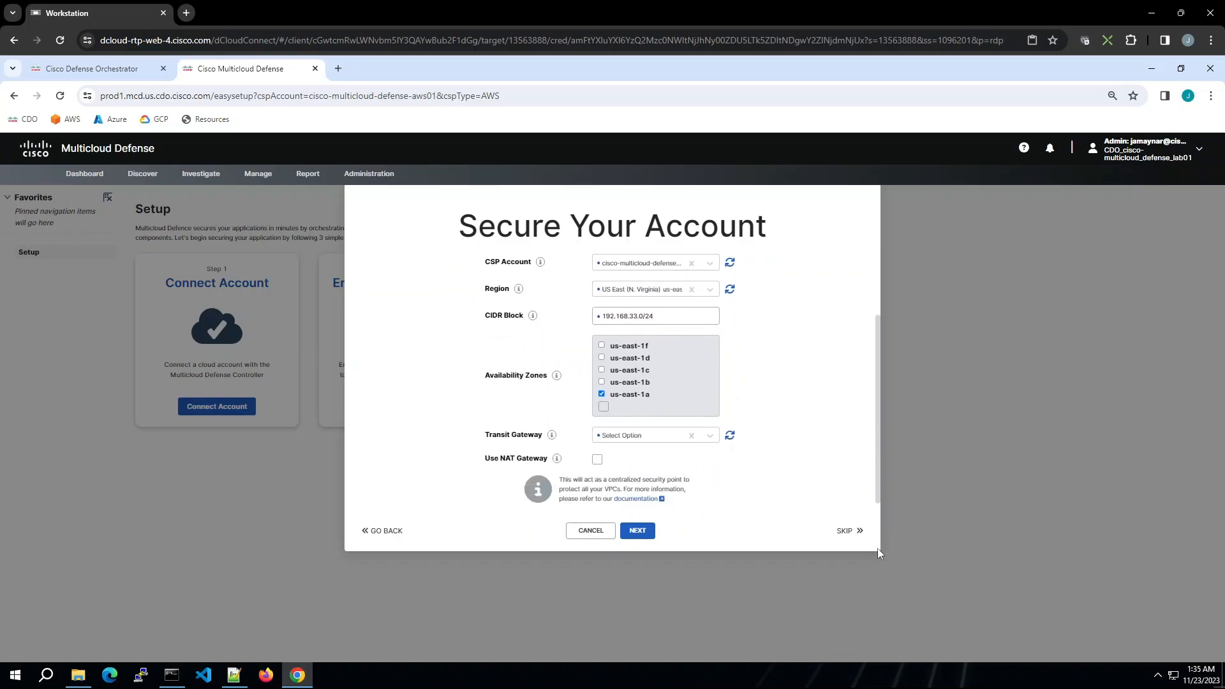
pyautogui.click(644, 439)
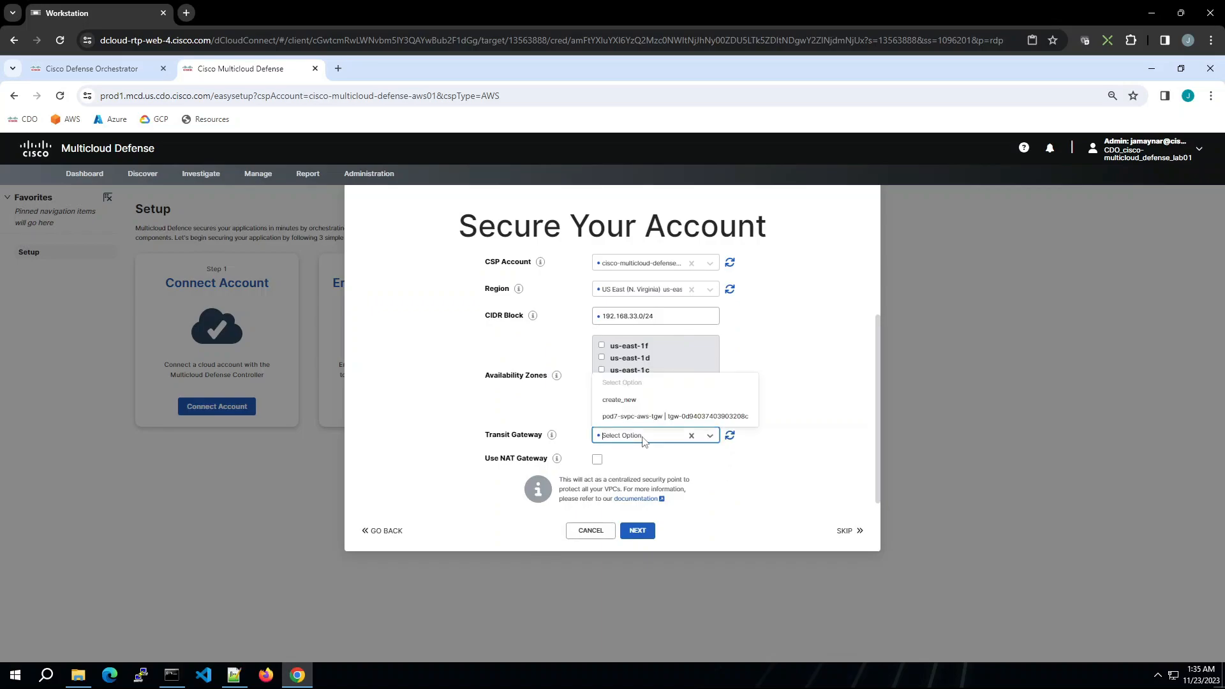
pyautogui.click(621, 401)
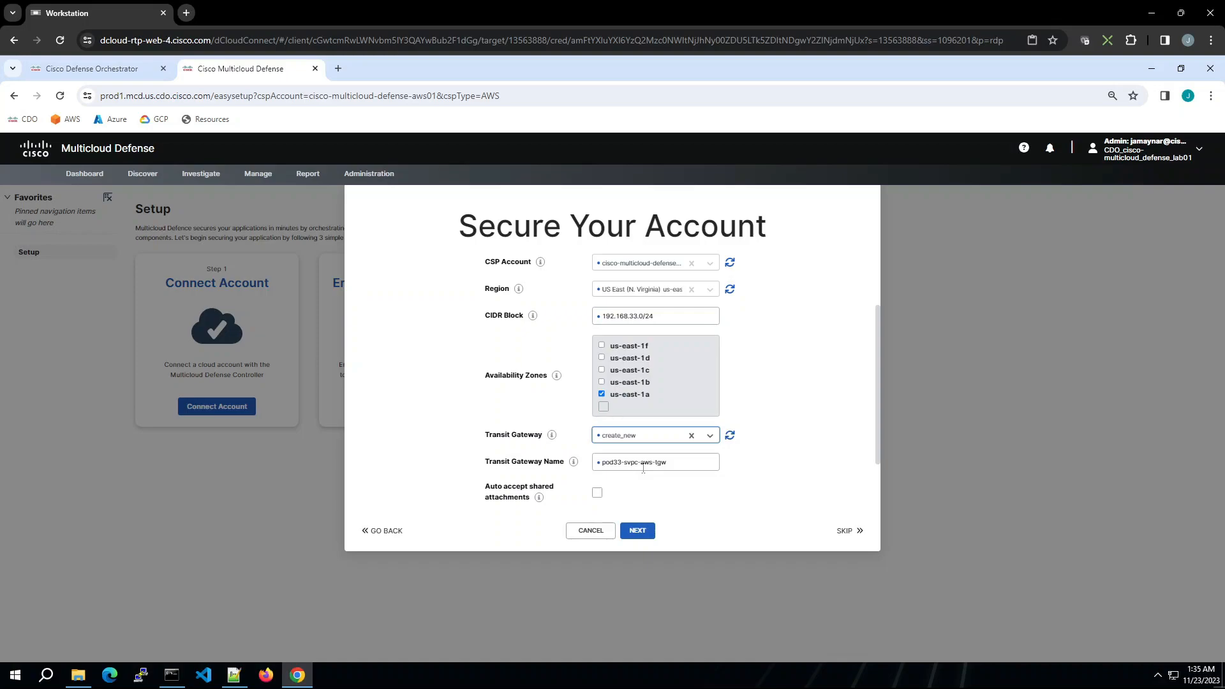
pyautogui.scroll(-2, 876, 453)
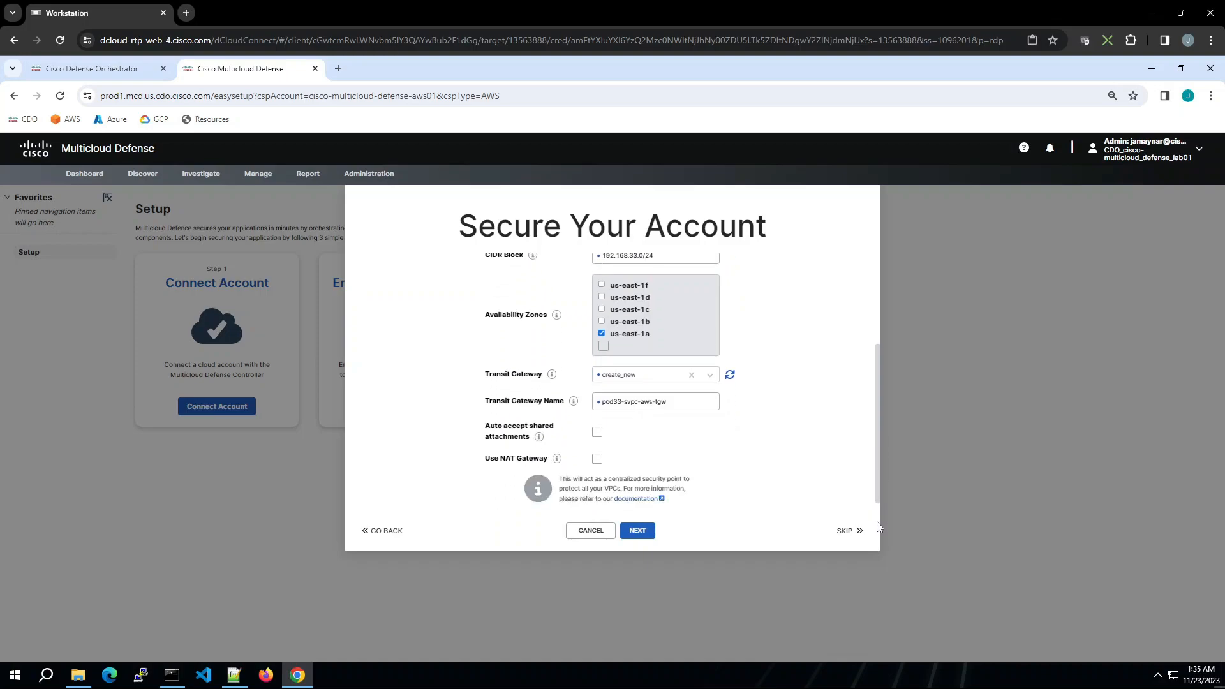
pyautogui.click(597, 432)
pyautogui.click(645, 531)
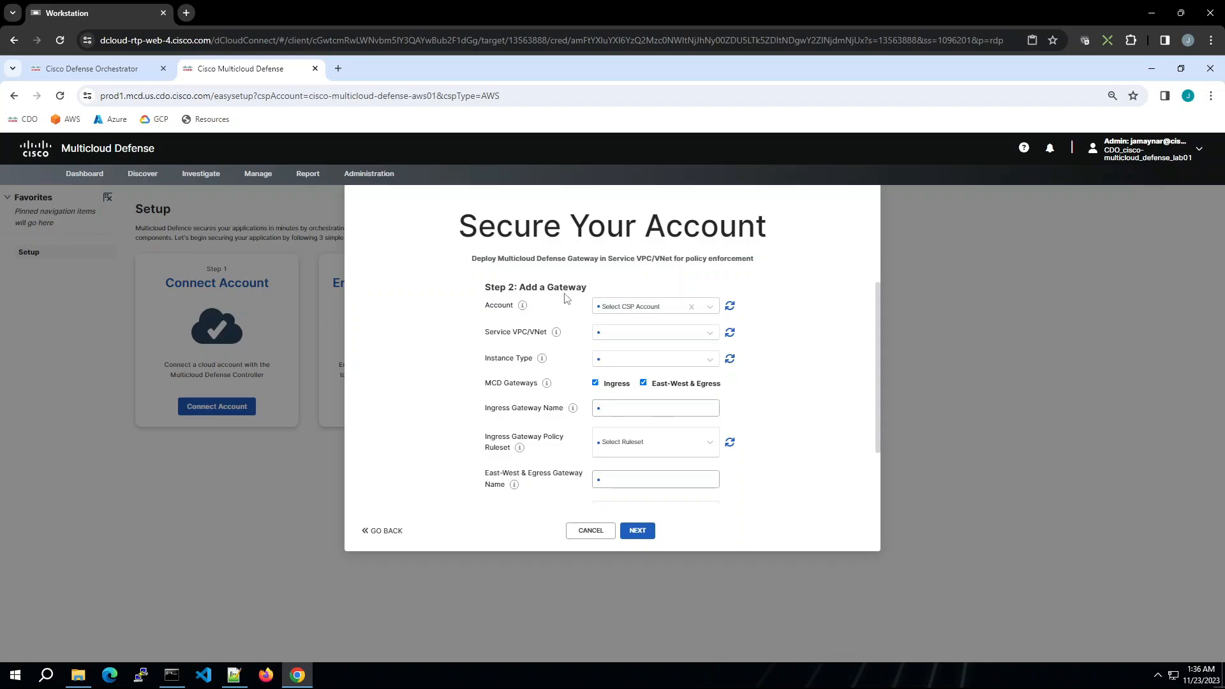
# - Select the cisco-multicloud-defense-aws01 account and the pod33-svpc-aws service VPC for the gateway, refreshing the VPC list first
pyautogui.click(709, 308)
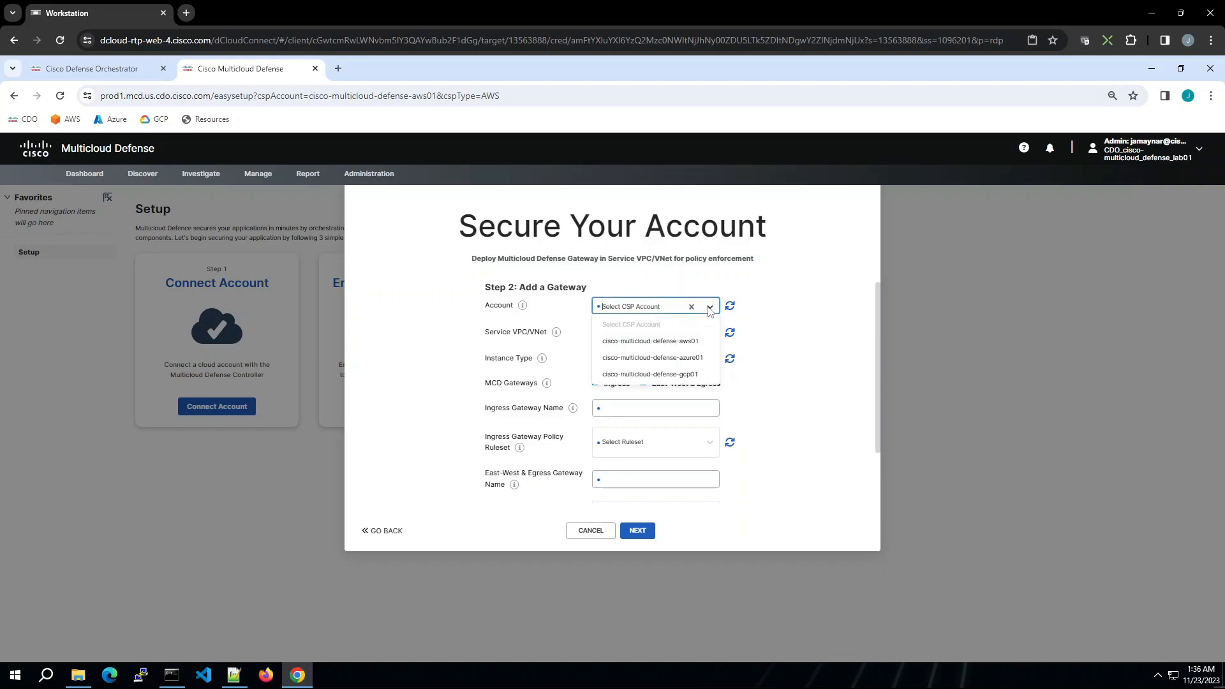
pyautogui.click(673, 344)
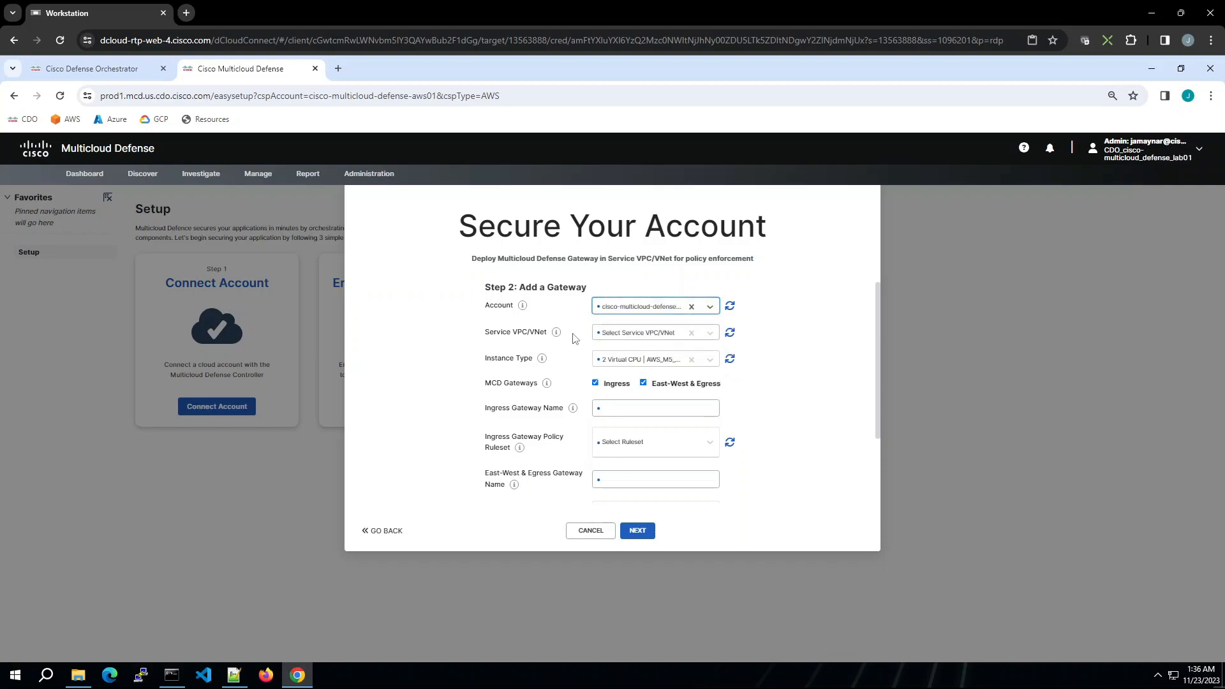
pyautogui.click(664, 334)
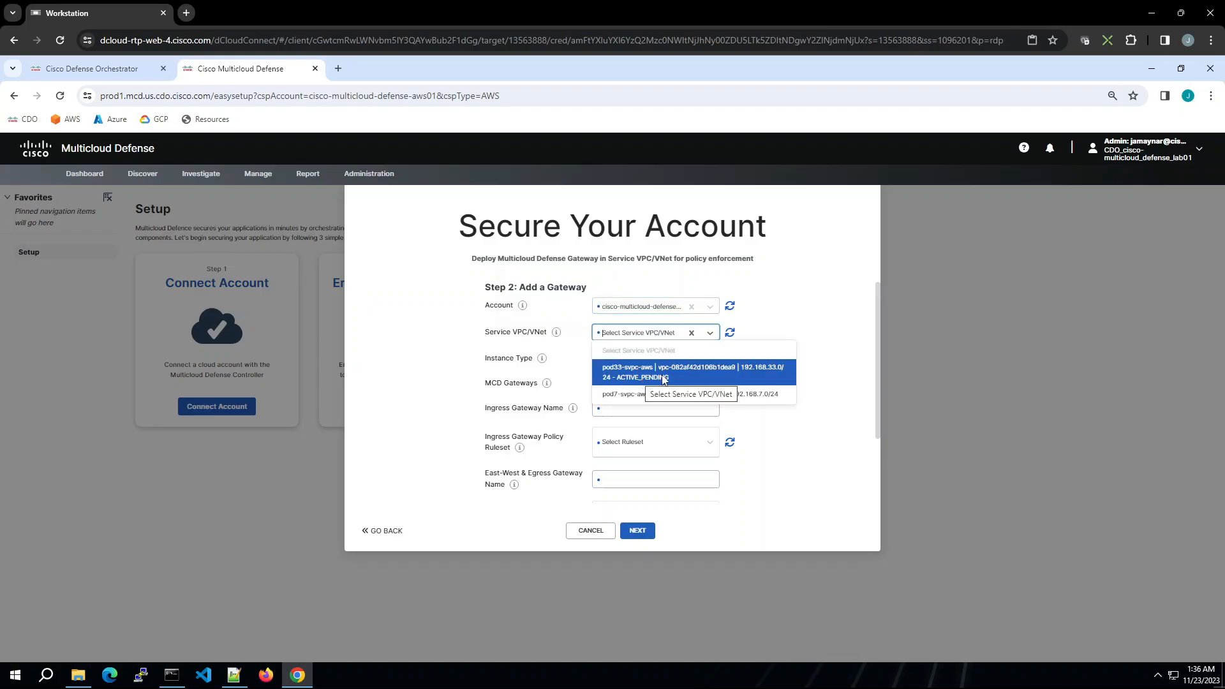
pyautogui.click(789, 338)
pyautogui.click(731, 337)
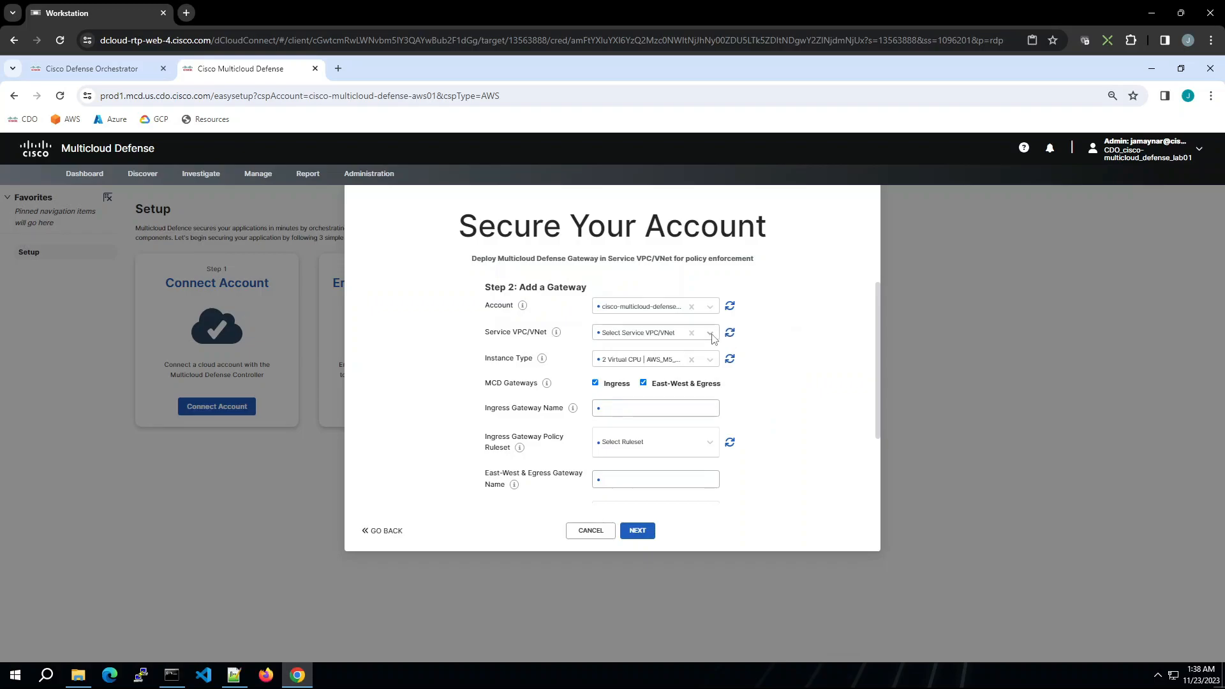
pyautogui.click(711, 335)
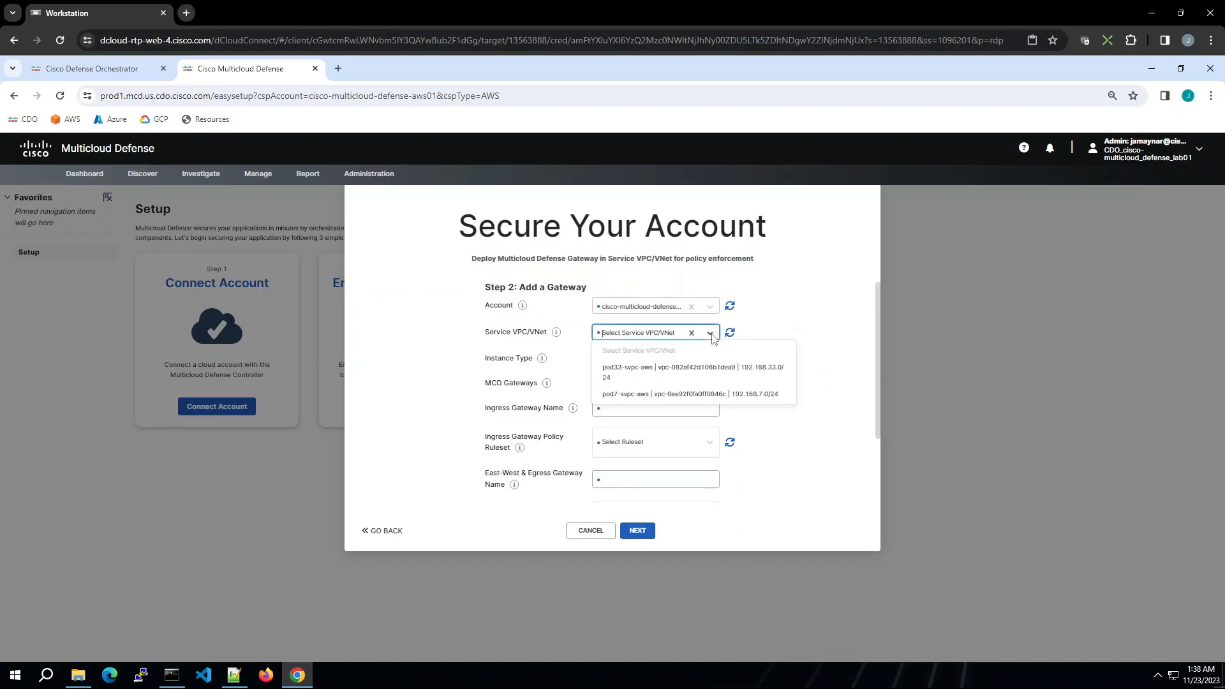
pyautogui.click(695, 368)
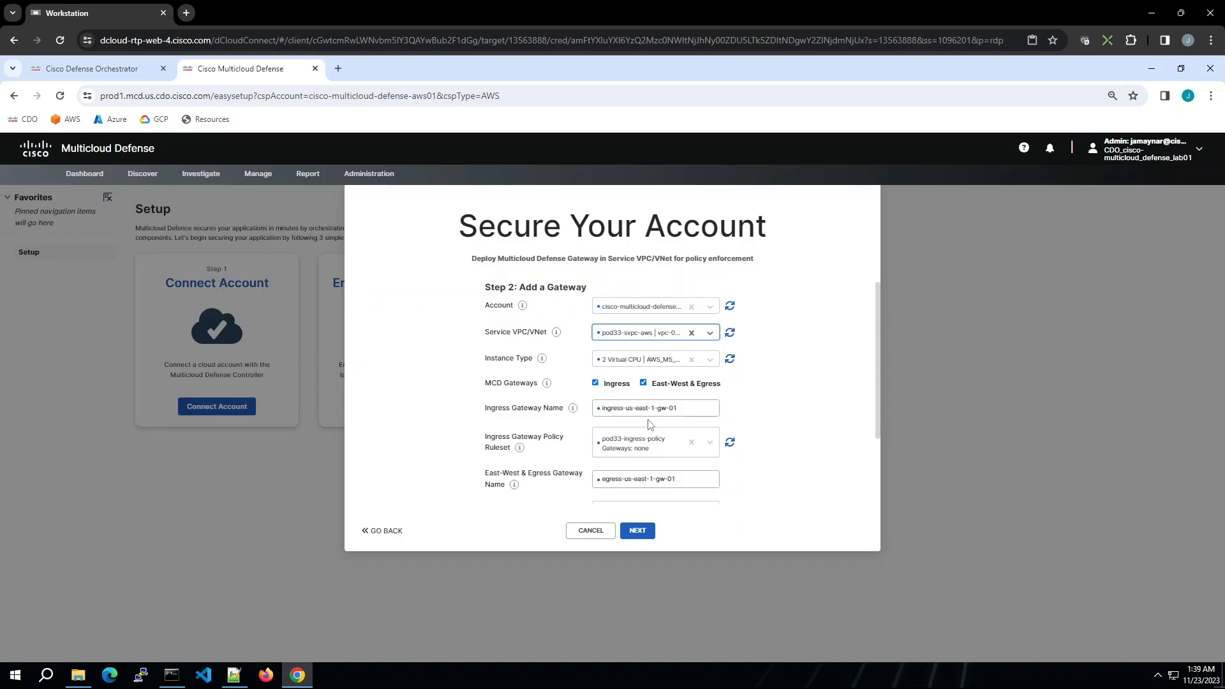
# - Name the ingress gateway pod33-ingress-gw-aws and select pod33-ingress-policy as its policy ruleset
pyautogui.moveTo(686, 408); pyautogui.dragTo(594, 409)
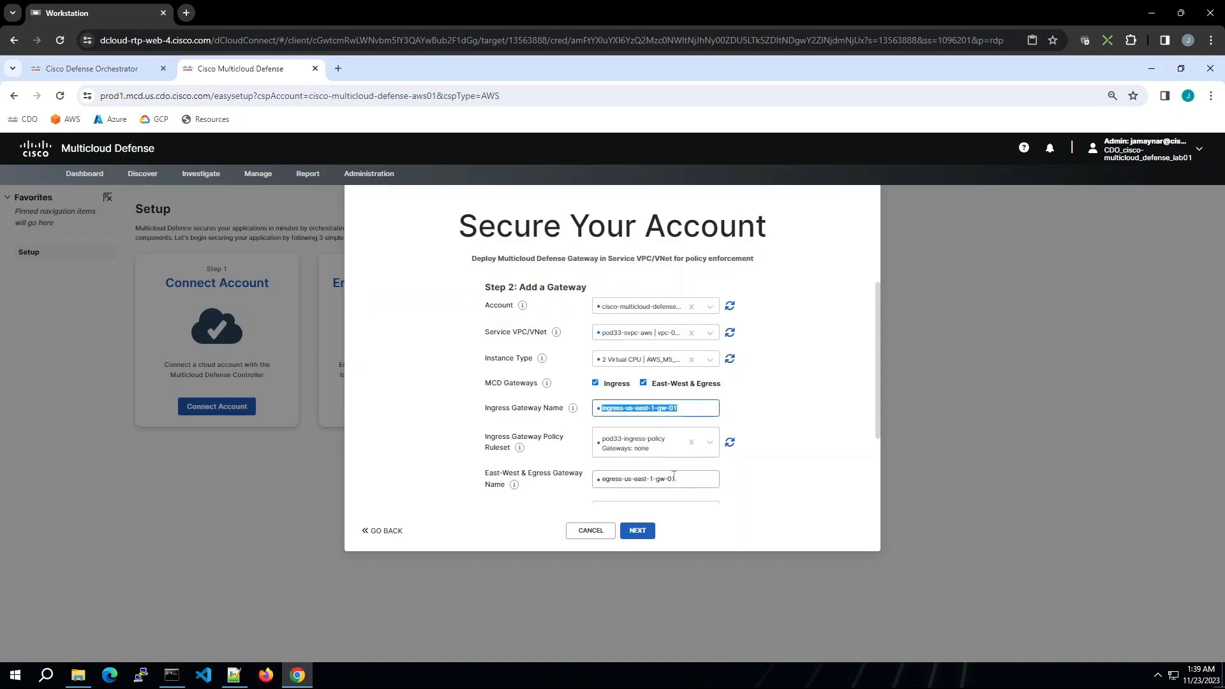
pyautogui.write('pod33-ingress-gw-asw')
pyautogui.click(709, 444)
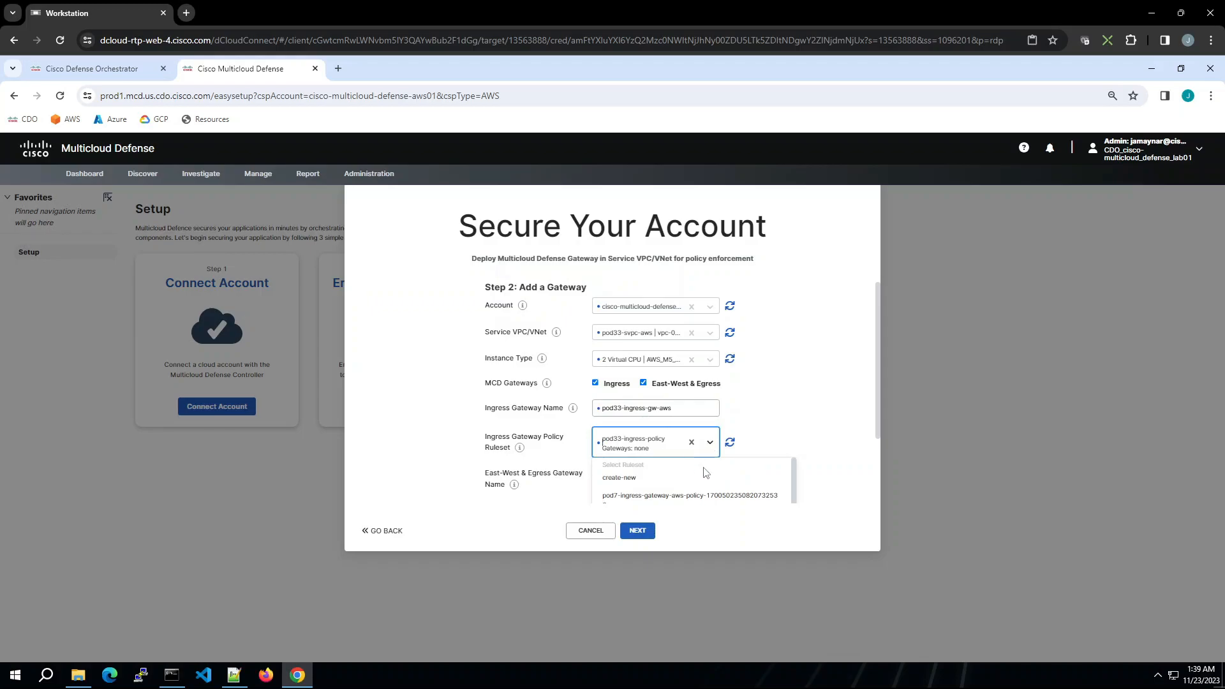
pyautogui.scroll(-1, 689, 486)
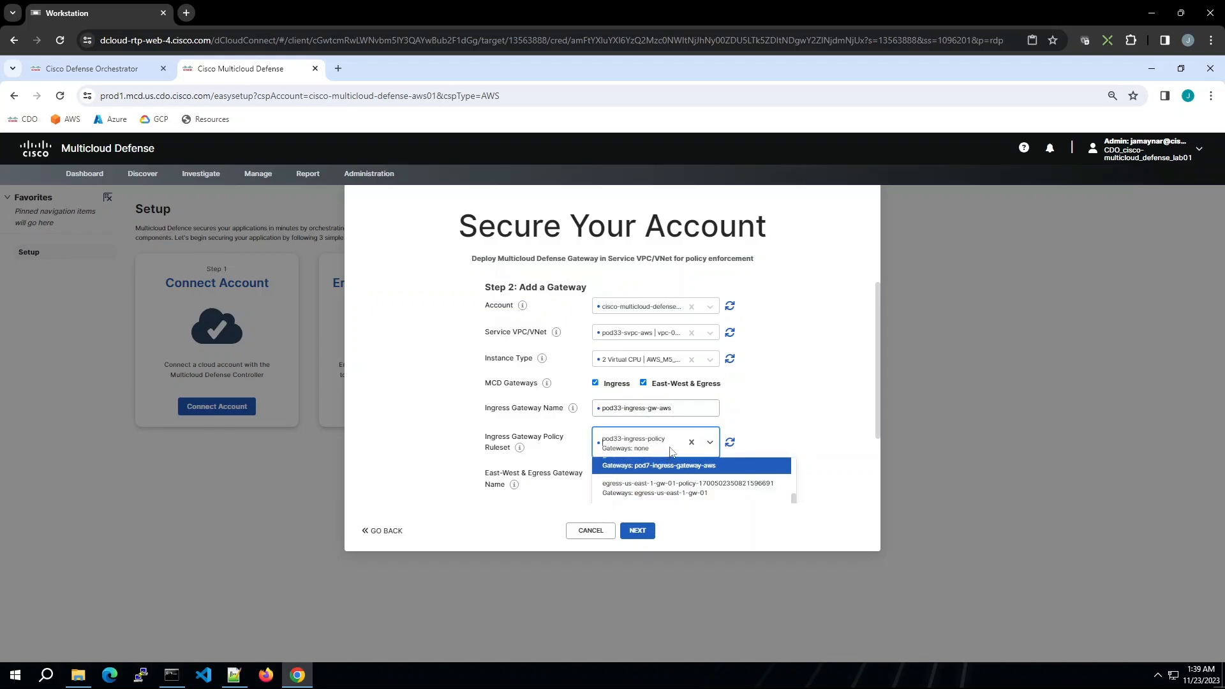
pyautogui.click(691, 442)
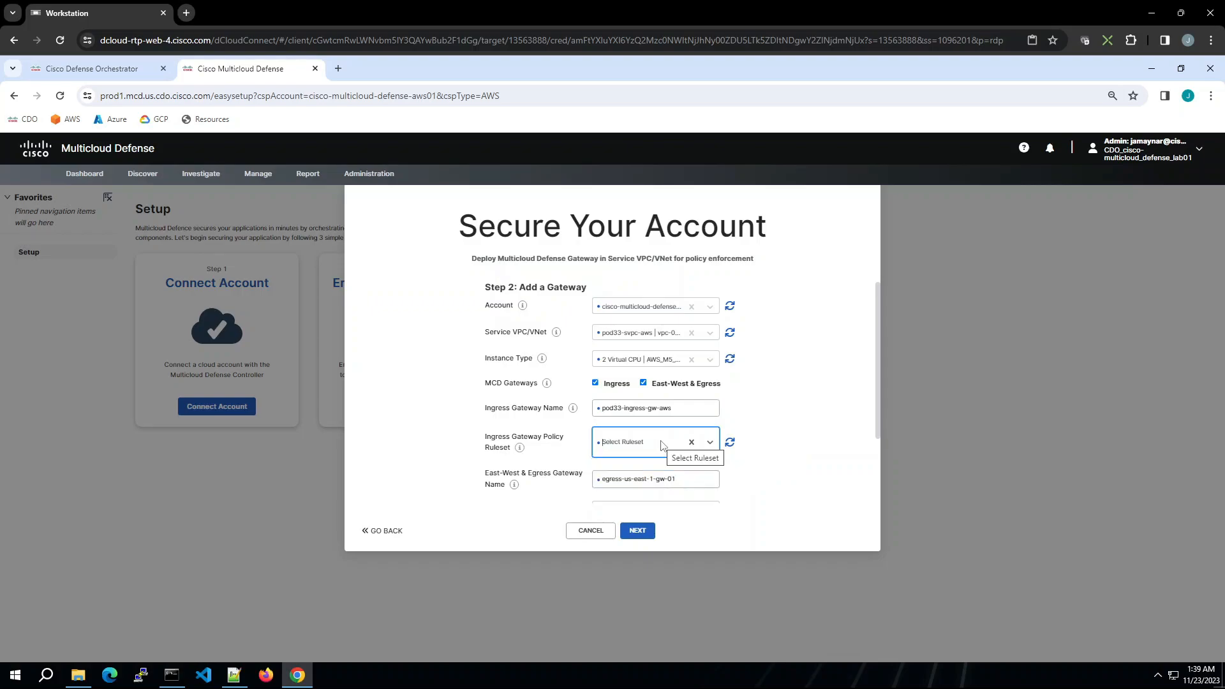
pyautogui.write('pod33')
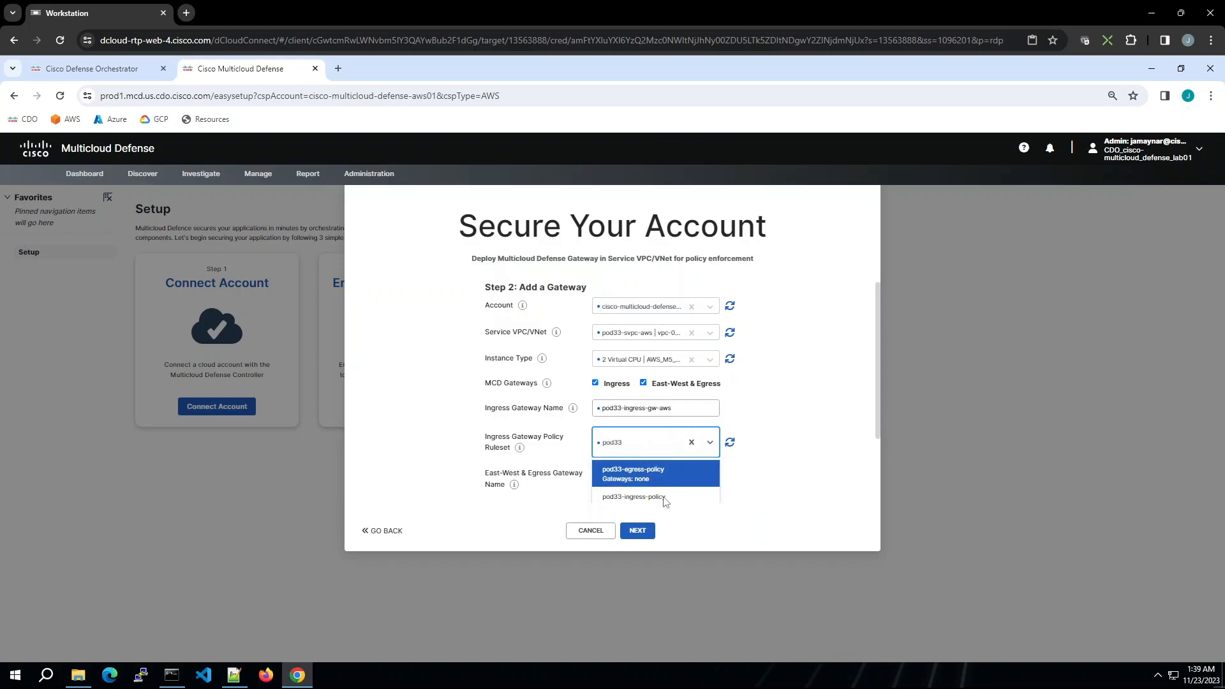
pyautogui.click(633, 499)
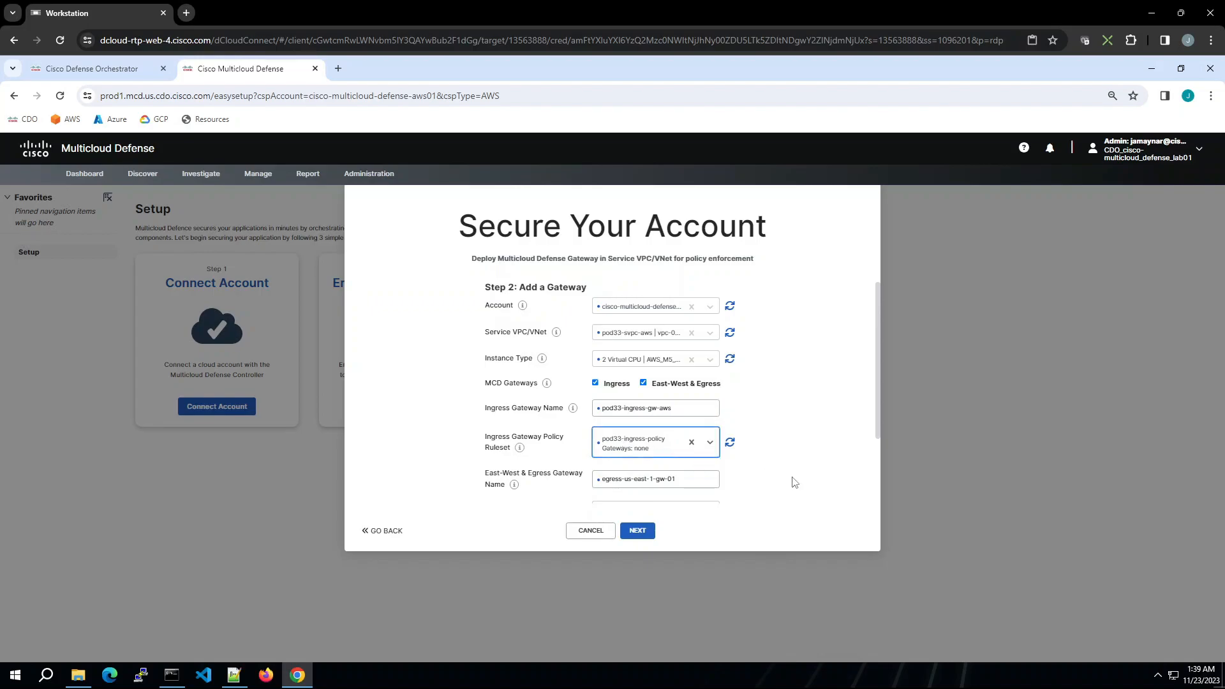
# - Name the East-West & Egress gateway pod33 and check that pod33-egress-policy is its policy ruleset
pyautogui.scroll(-3, 801, 447)
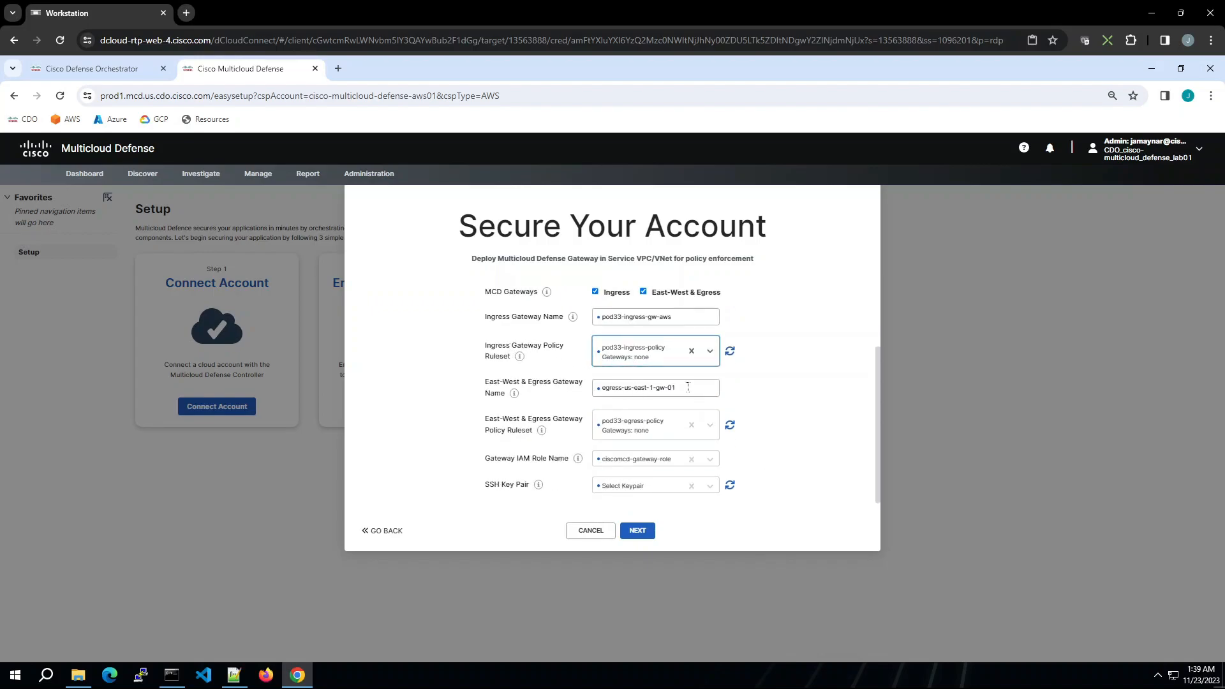
pyautogui.moveTo(672, 388); pyautogui.dragTo(595, 387)
pyautogui.write('pod33')
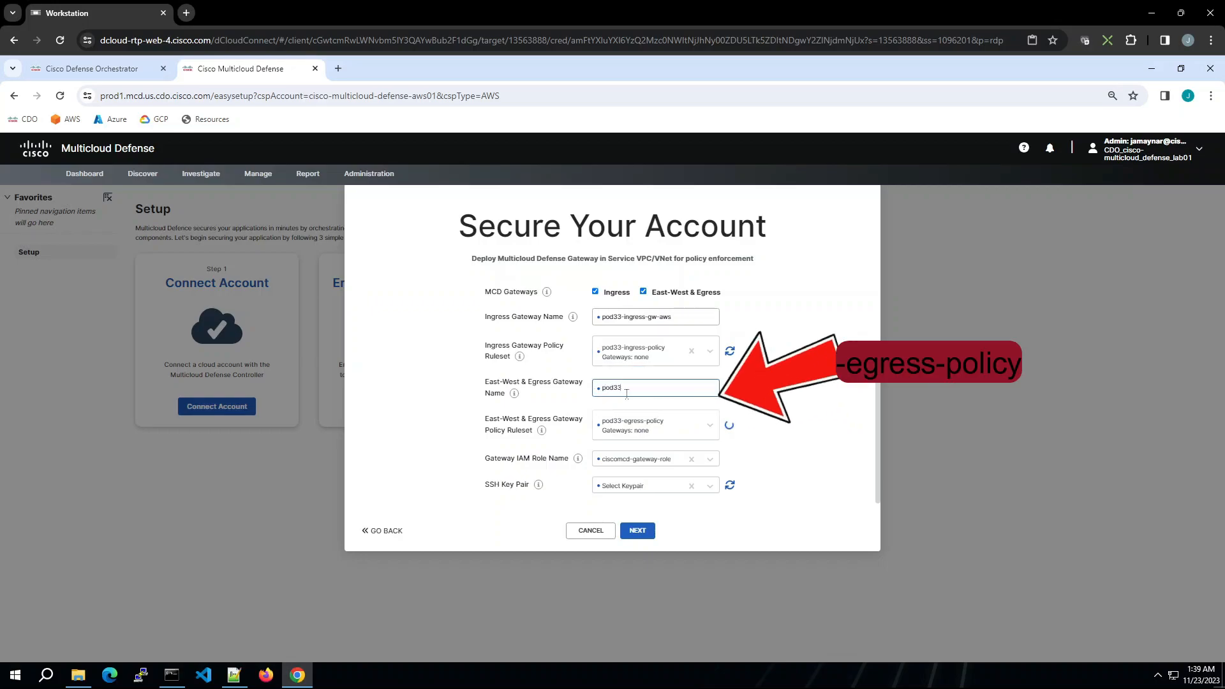
pyautogui.click(629, 425)
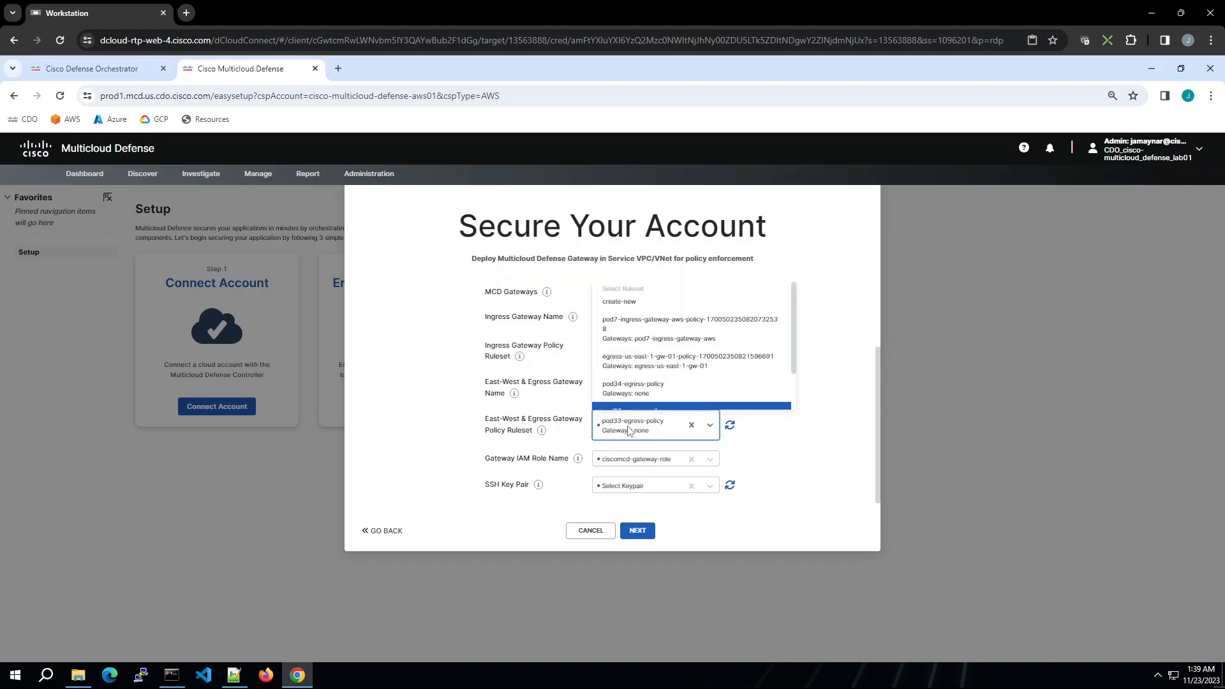
pyautogui.click(629, 430)
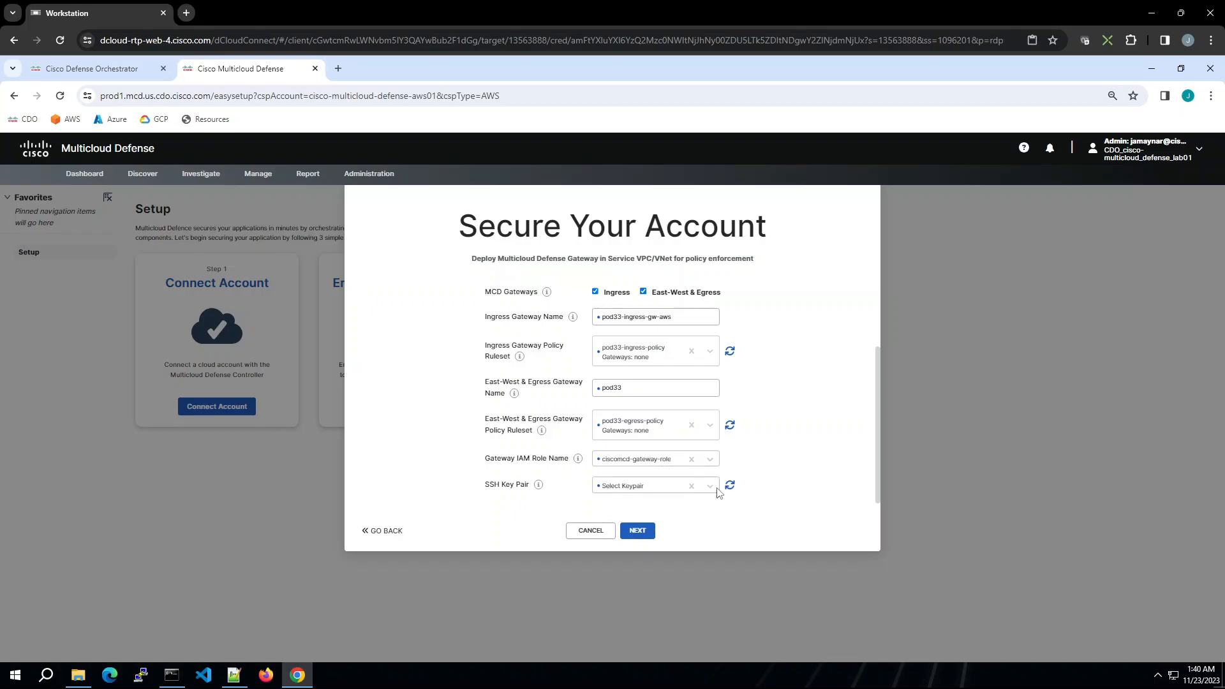
# - Select pod33-keypair as the SSH key pair, submit the gateway deployment and close the setup wizard
pyautogui.click(711, 487)
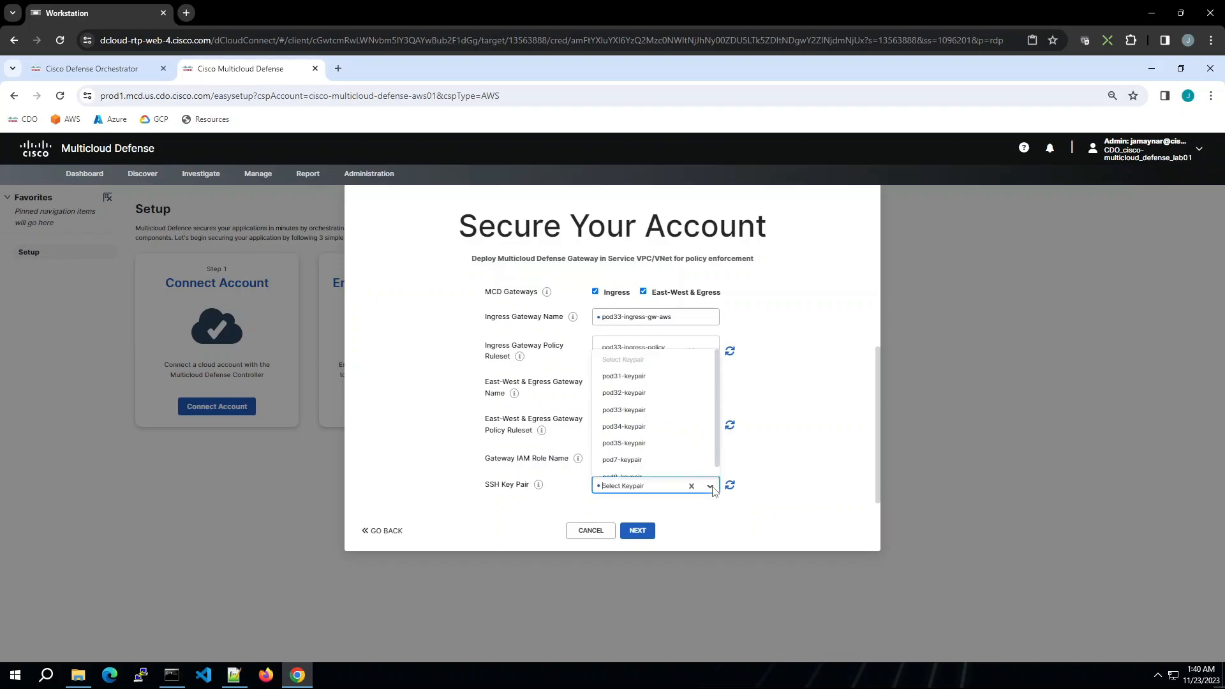
pyautogui.click(623, 414)
pyautogui.click(638, 534)
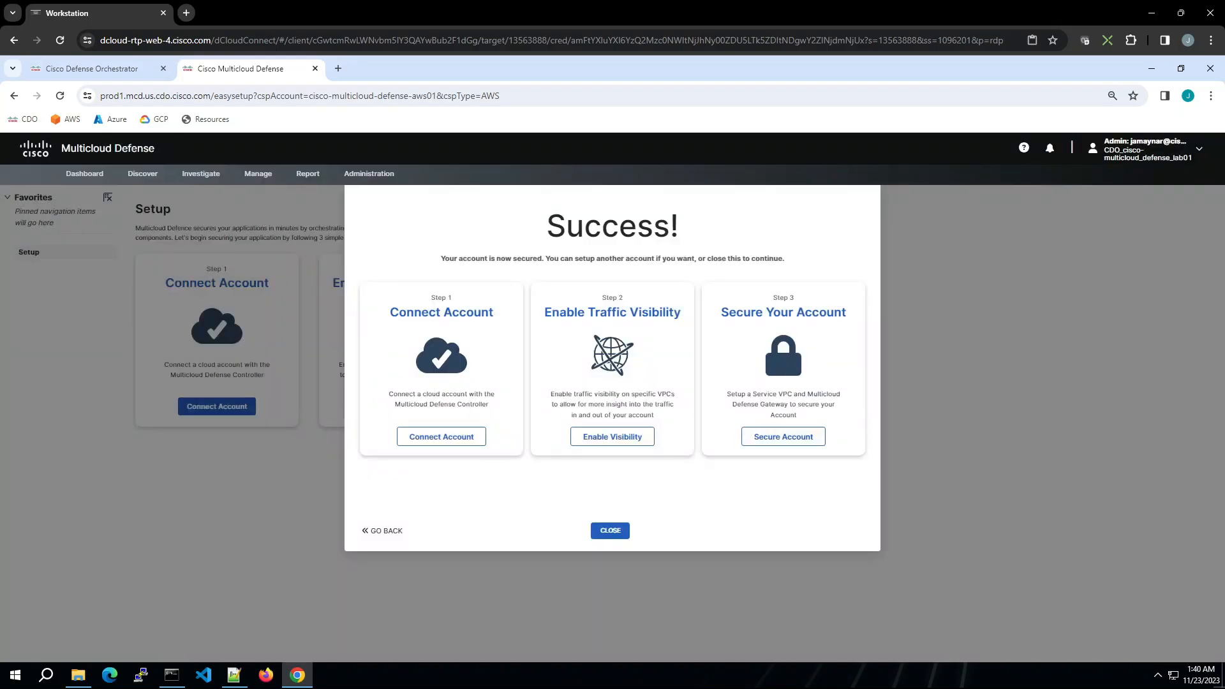
pyautogui.click(610, 531)
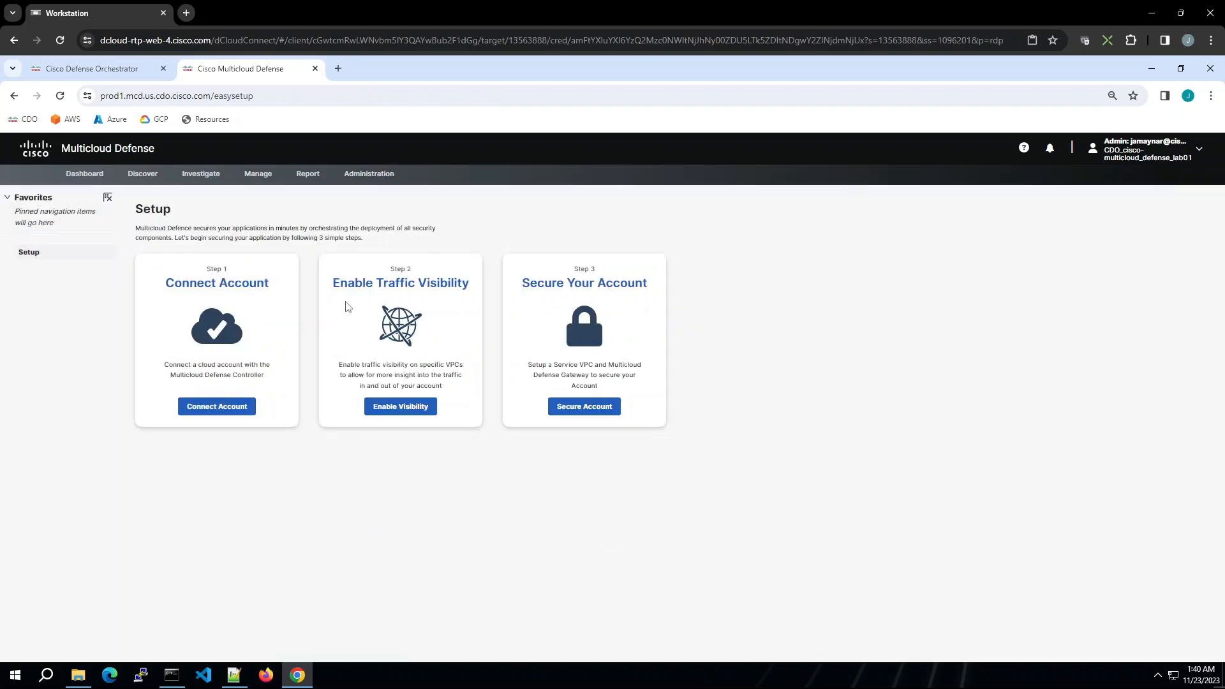
# - Open the Gateways list and refresh it to check the state of the pod33 gateways
pyautogui.moveTo(260, 179)
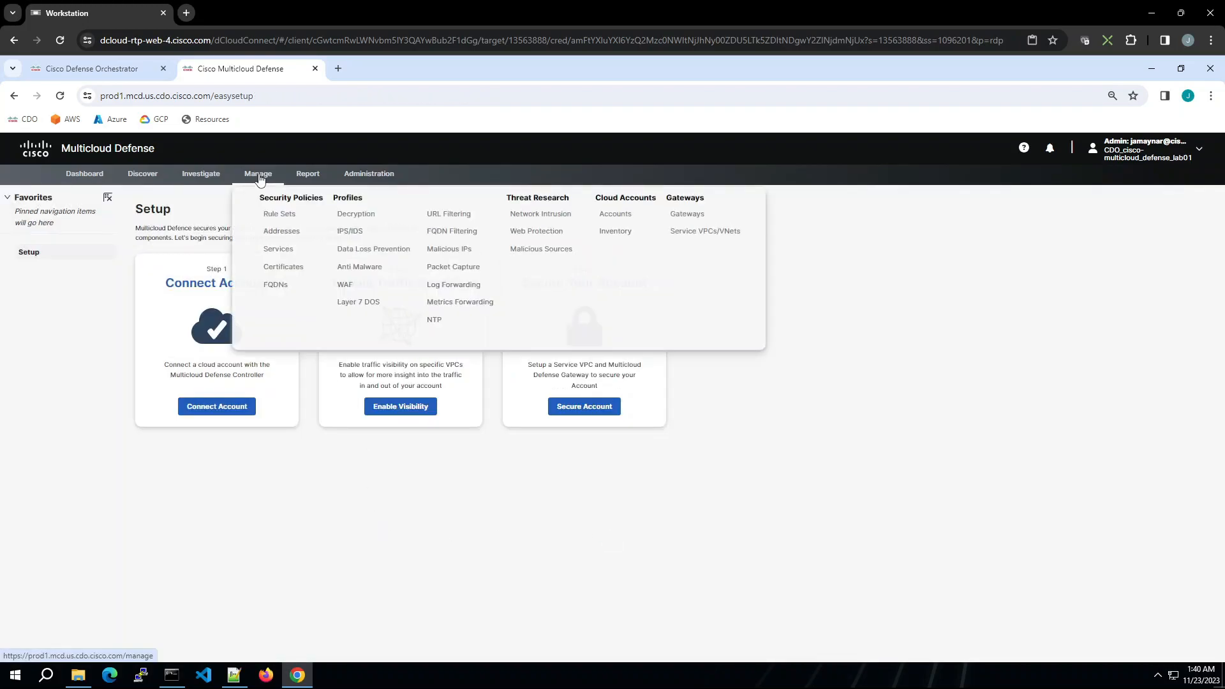
pyautogui.click(687, 217)
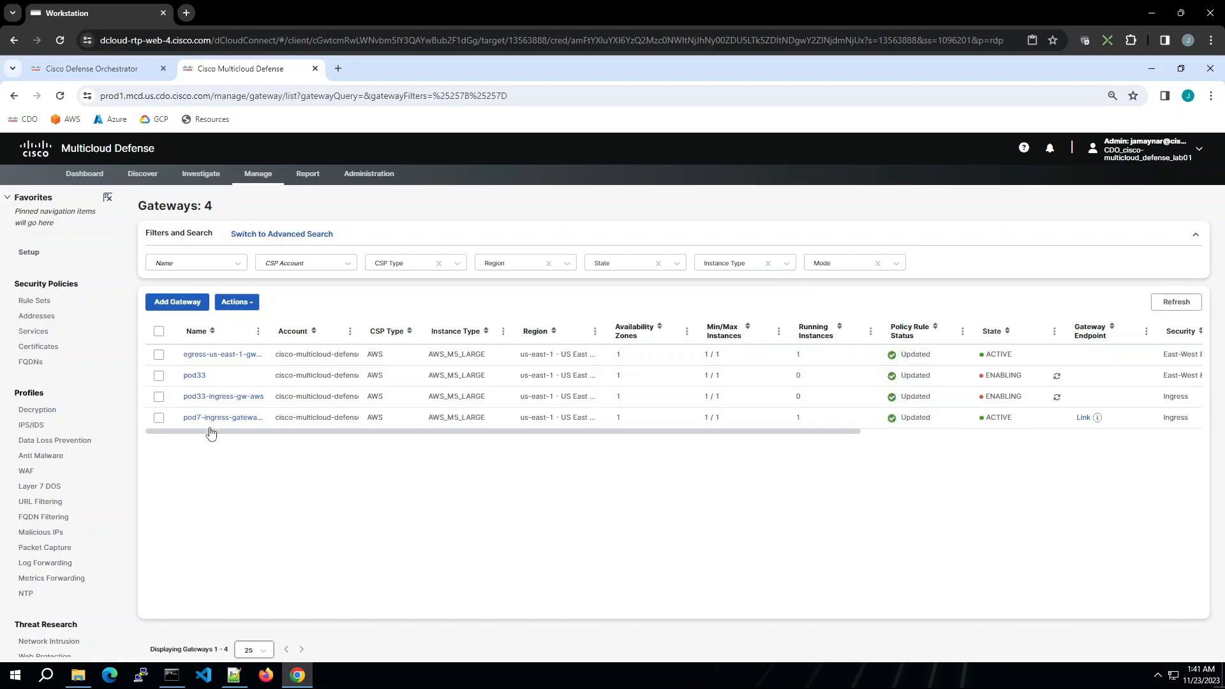
pyautogui.click(1176, 307)
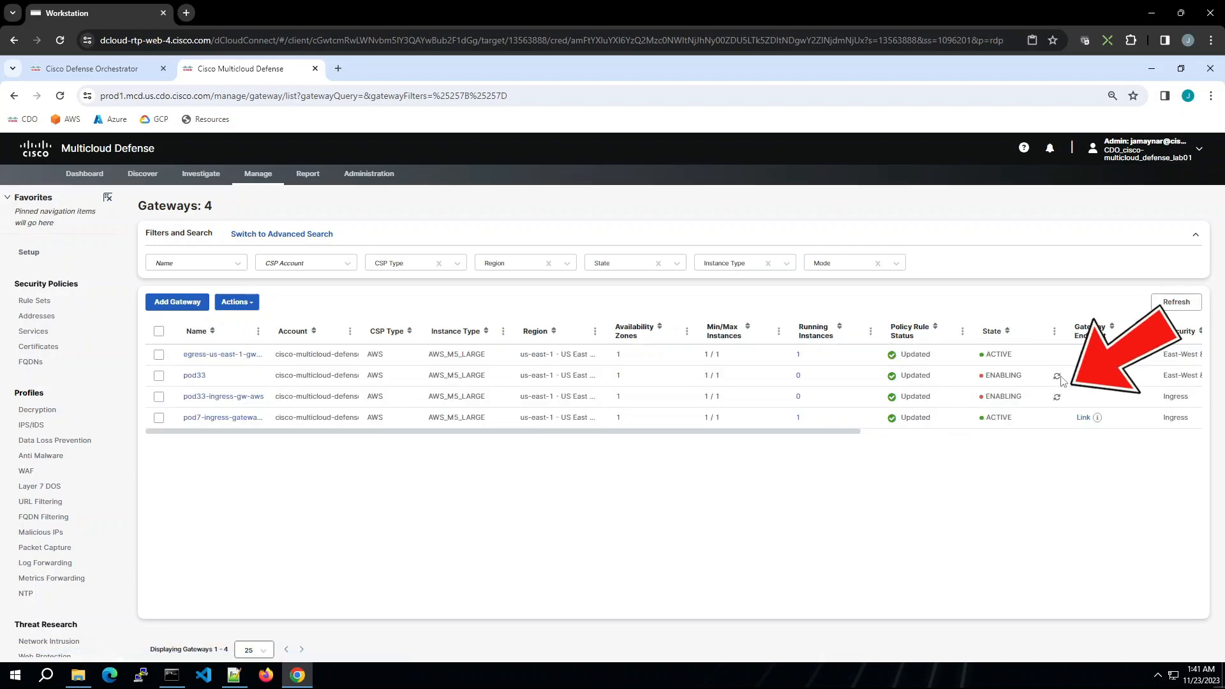
# - Review the pod33 gateway's details and edit settings, leave without changing anything, and refresh its state in the Gateways list
pyautogui.click(194, 378)
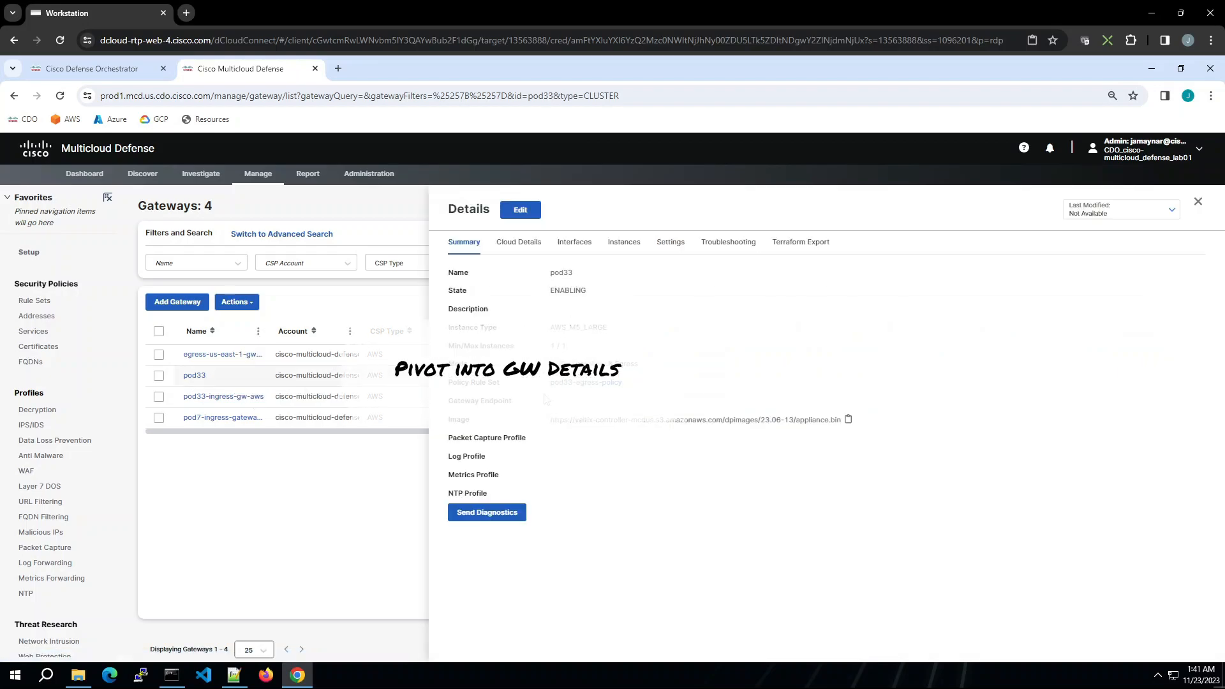
pyautogui.click(522, 211)
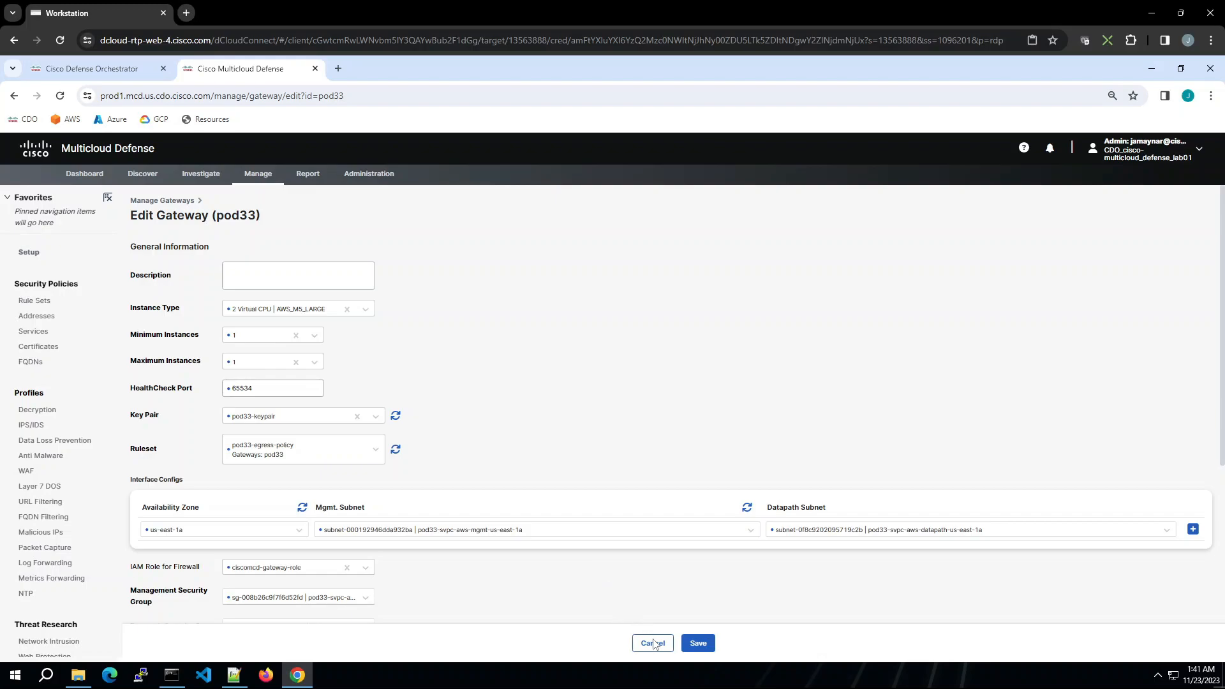
pyautogui.click(653, 643)
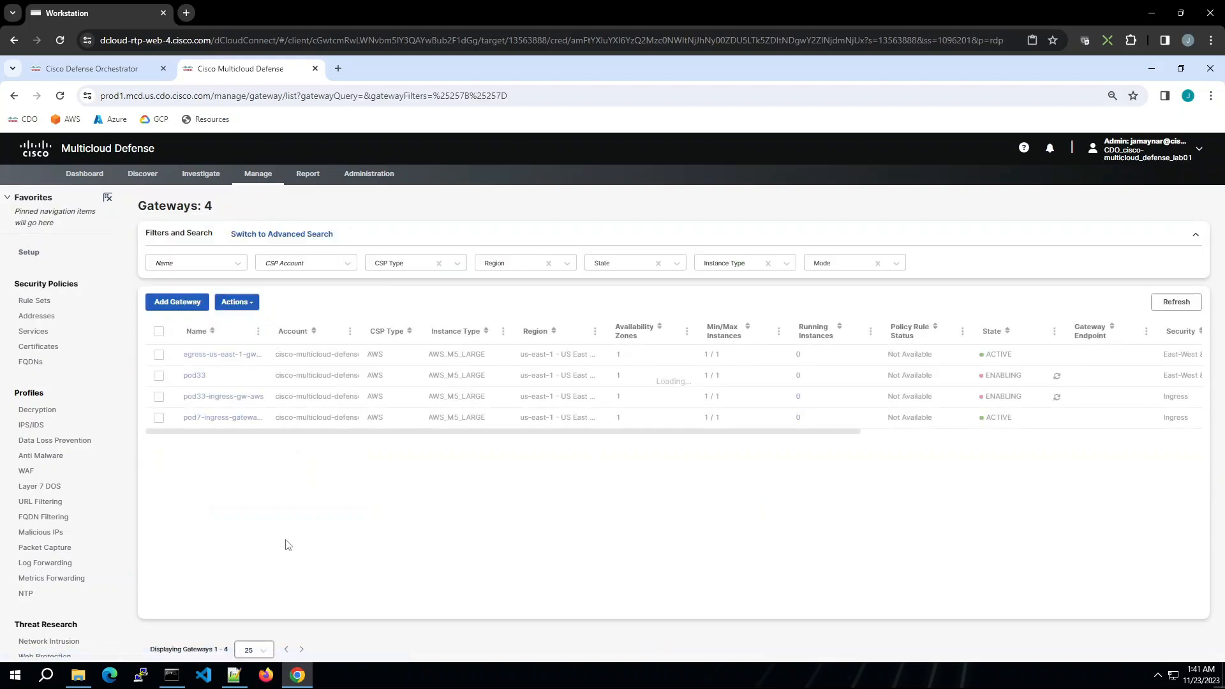
pyautogui.click(1057, 379)
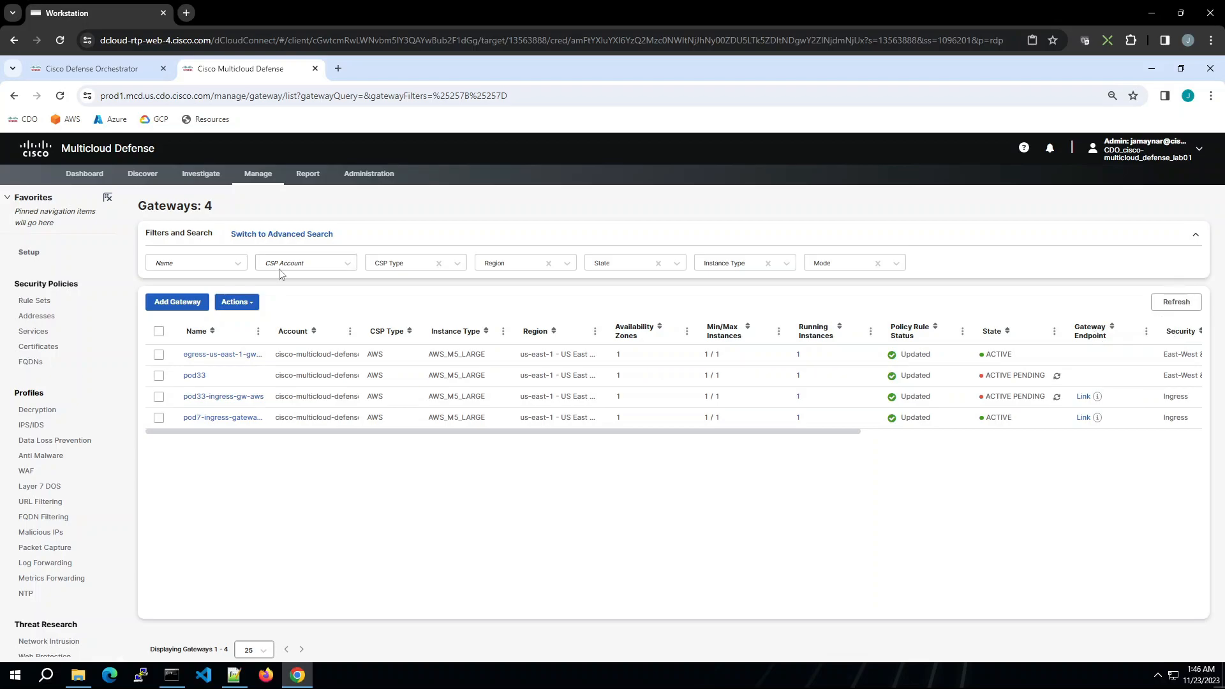
# - Open the cloud account Inventory in advanced search and filter the discovered applications by Region EQUAL_TO us-east-1
pyautogui.moveTo(258, 176)
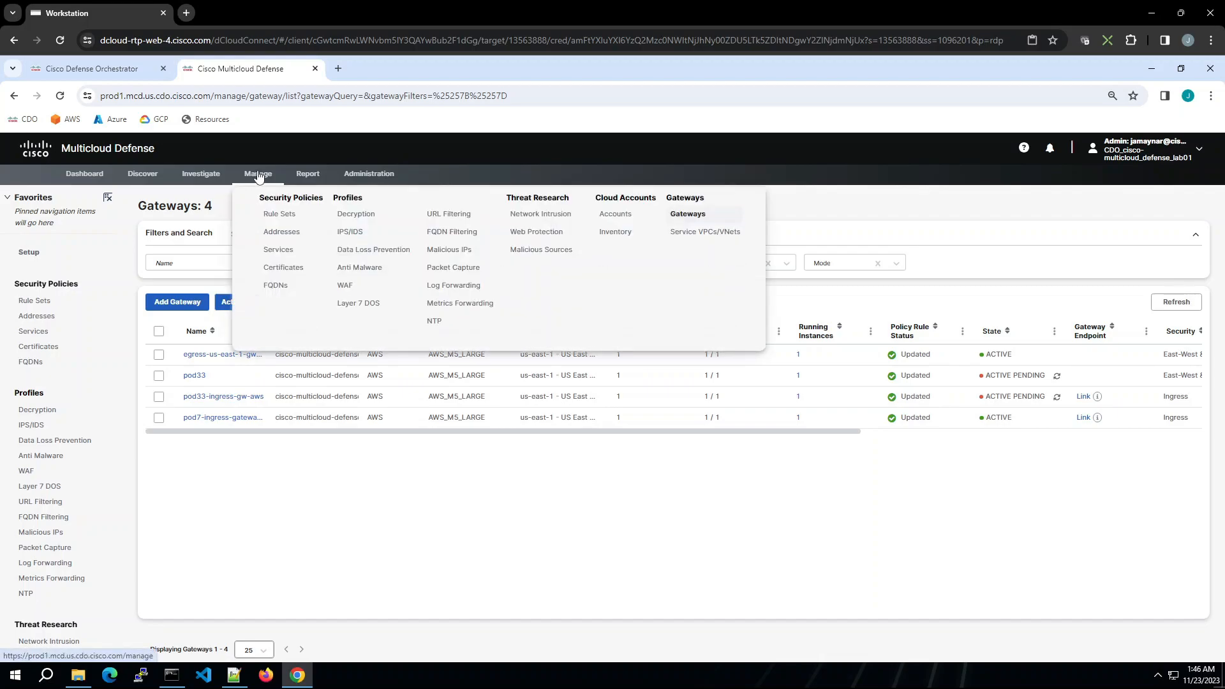
pyautogui.click(614, 235)
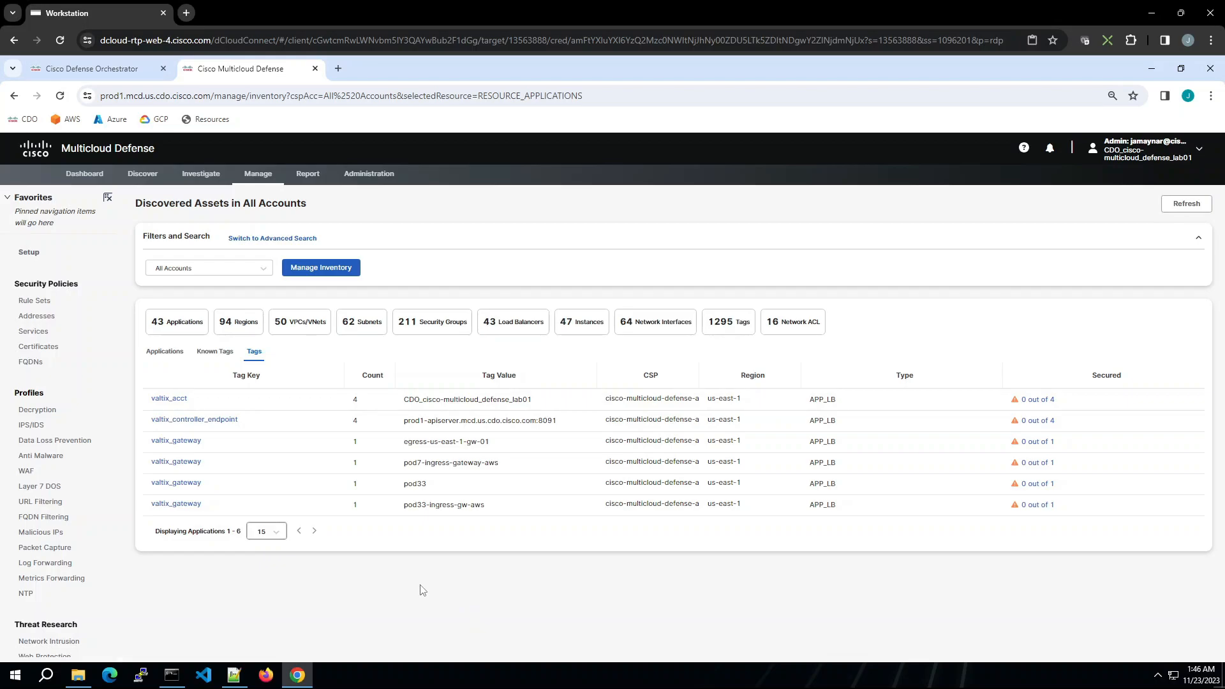
pyautogui.click(299, 241)
pyautogui.click(223, 267)
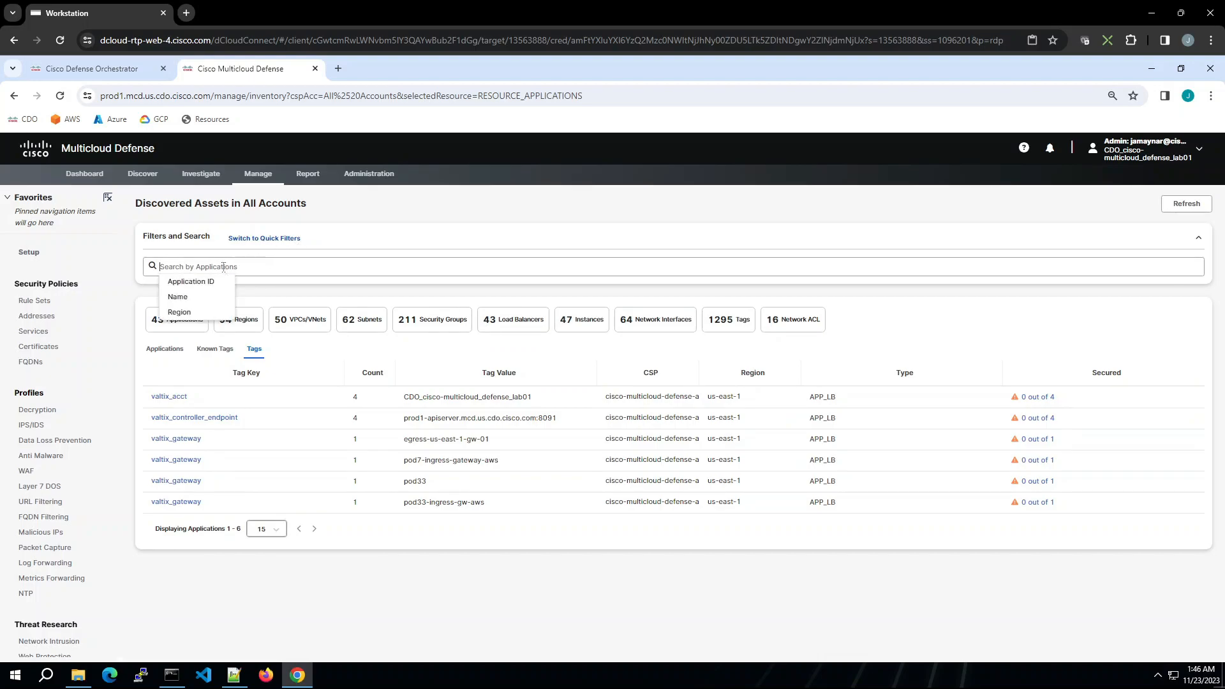
pyautogui.click(199, 311)
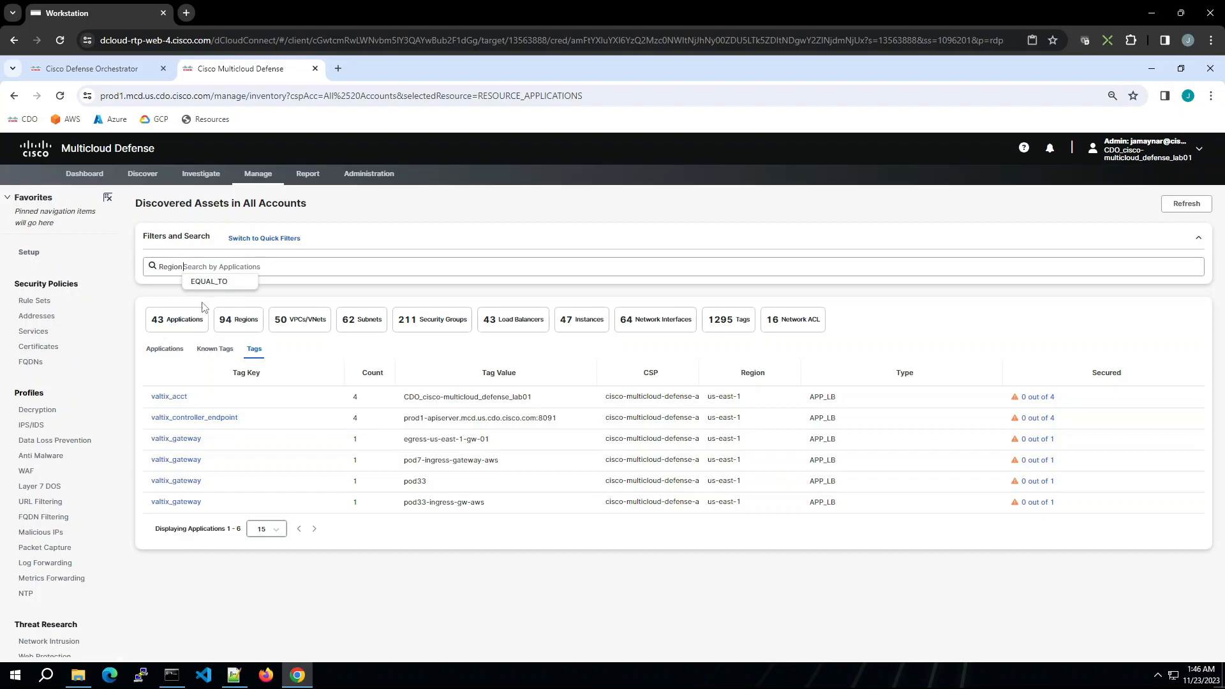
pyautogui.click(216, 284)
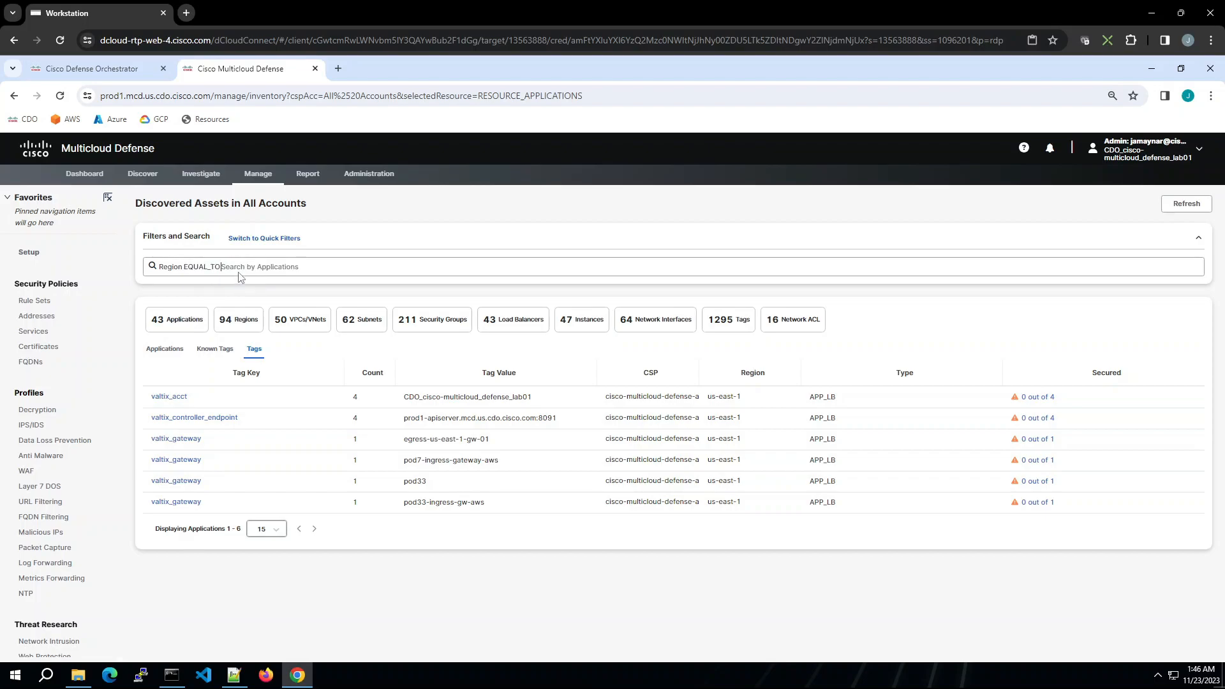
pyautogui.write('us')
pyautogui.press('Return')
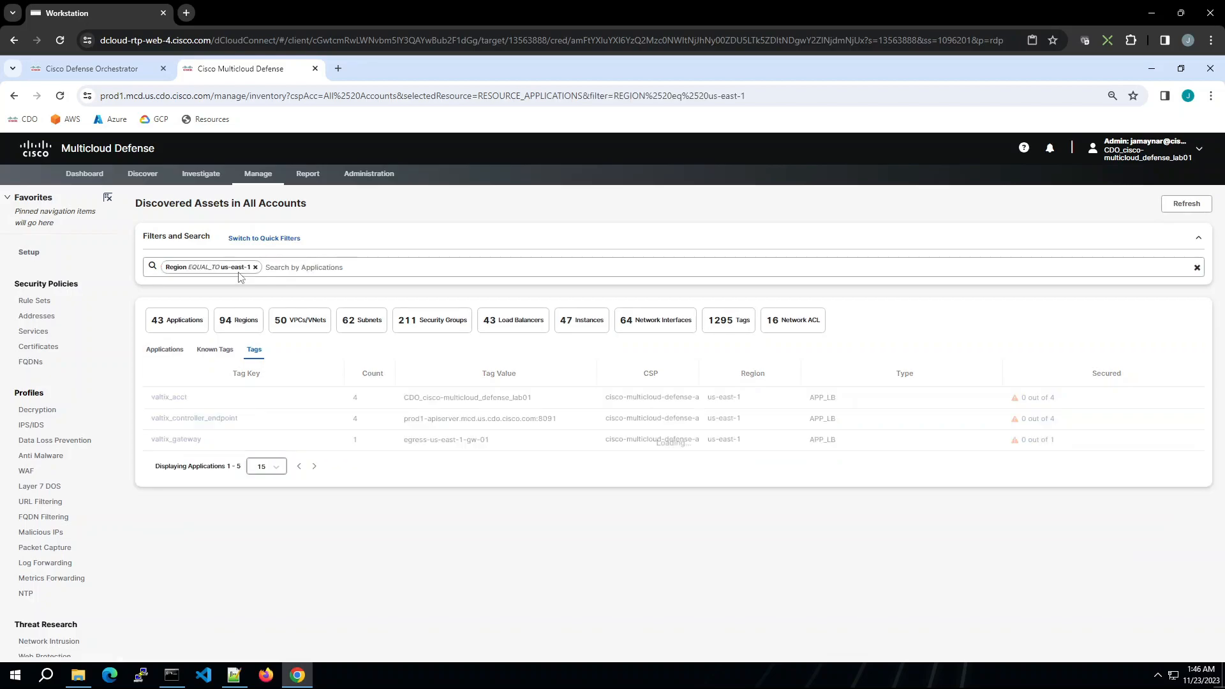
# - Show the discovered VPCs/VNets and filter them by Region EQUAL_TO us-east-1
pyautogui.click(291, 324)
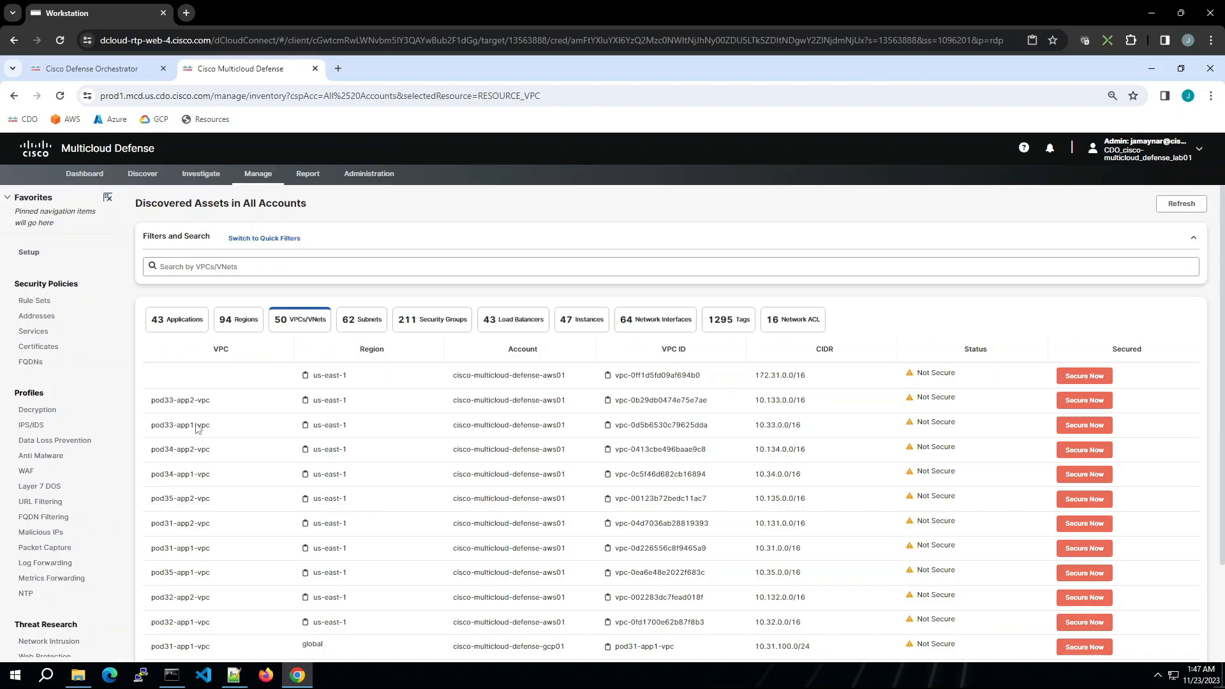
pyautogui.click(186, 267)
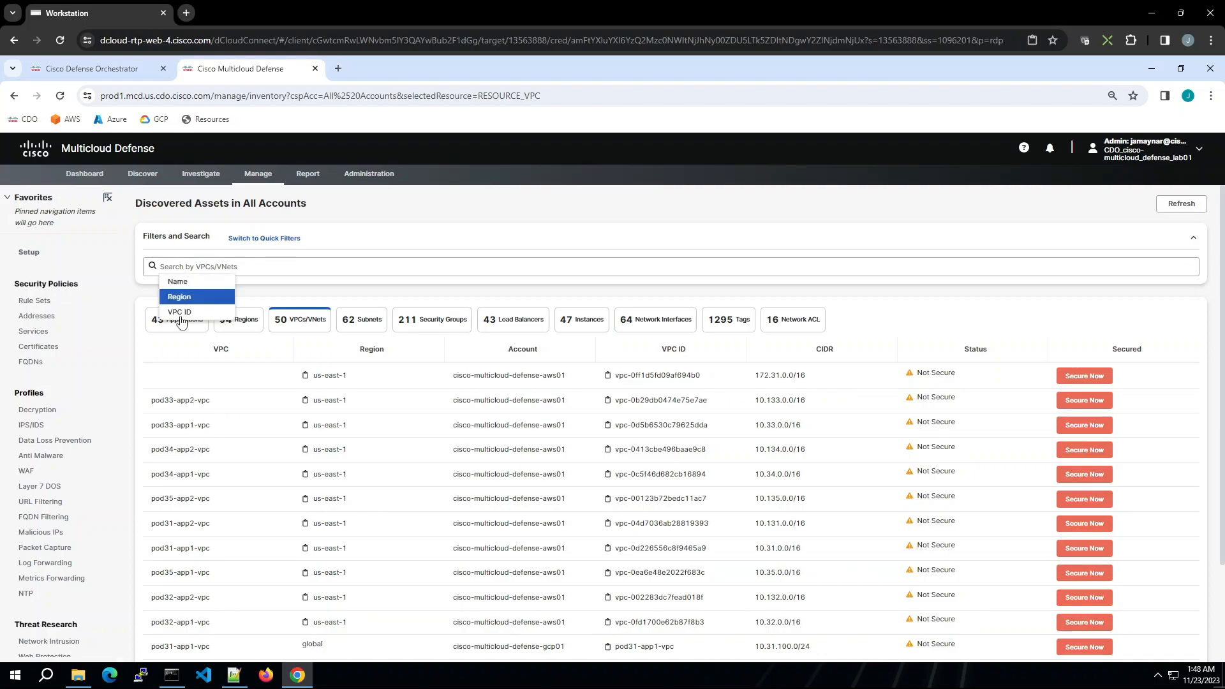
pyautogui.click(183, 298)
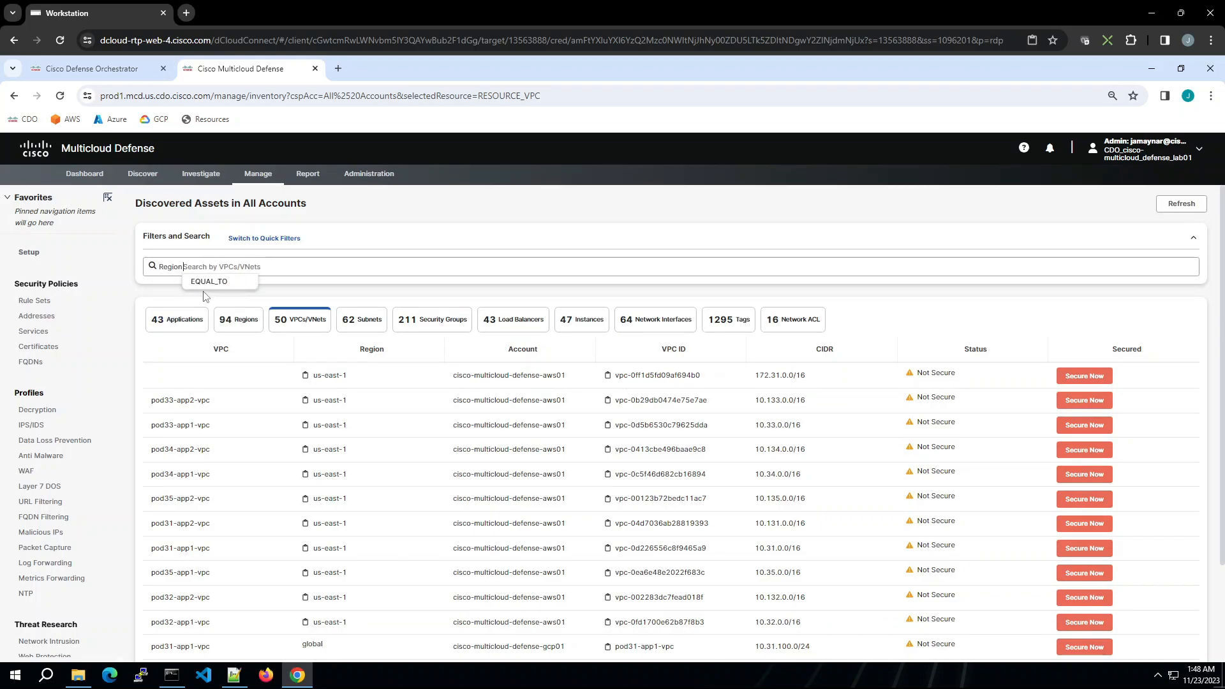
pyautogui.click(211, 281)
pyautogui.write('us-east-1')
pyautogui.press('Return')
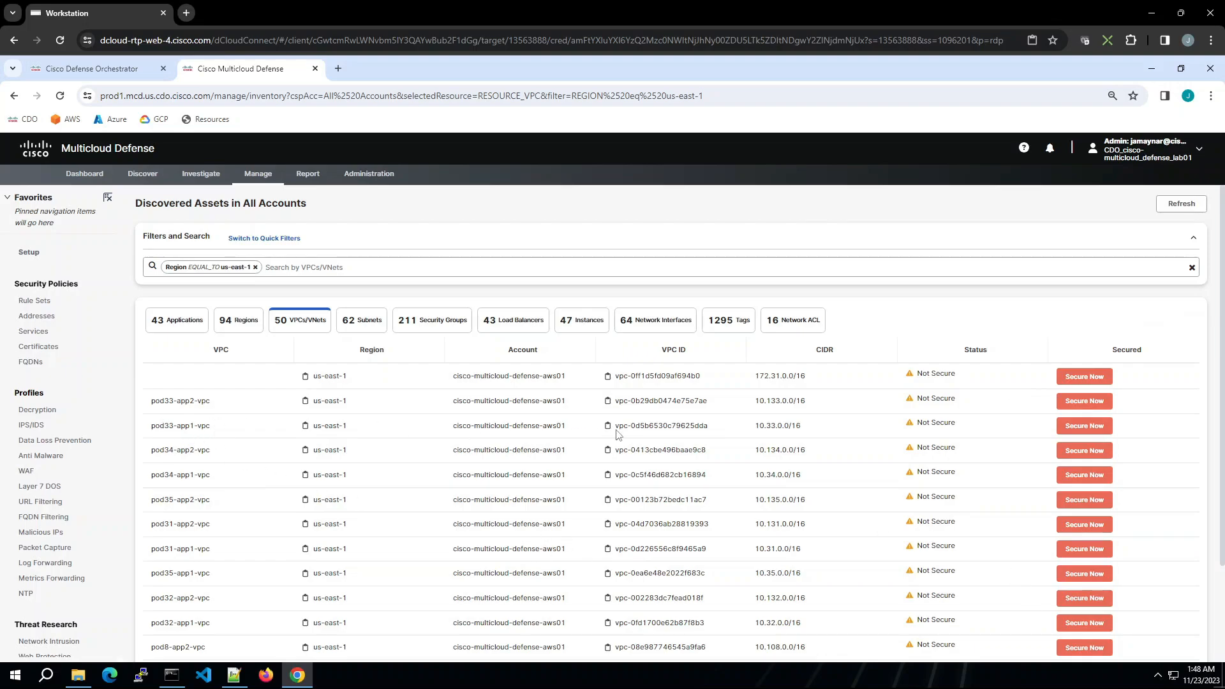
# - Secure pod33-app1-vpc by attaching it to service VPC pod33-svpc-aws and adding the default route to route table pod33-app1-rt
pyautogui.click(1074, 434)
pyautogui.click(1003, 254)
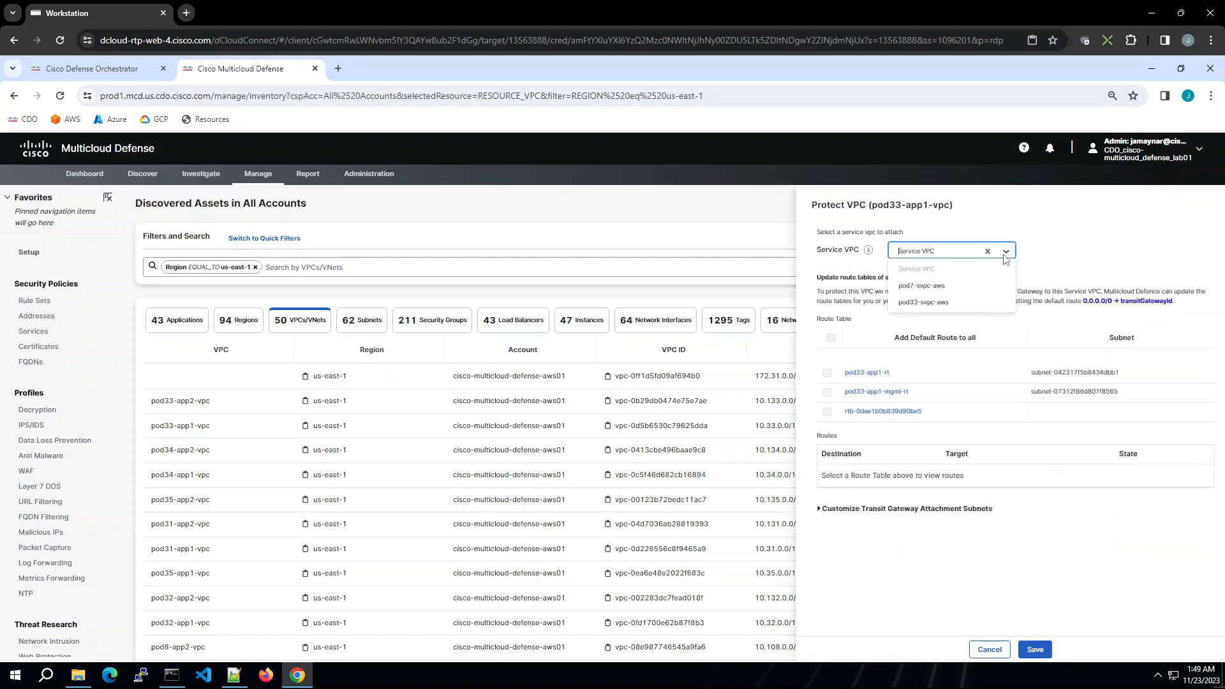
pyautogui.click(923, 303)
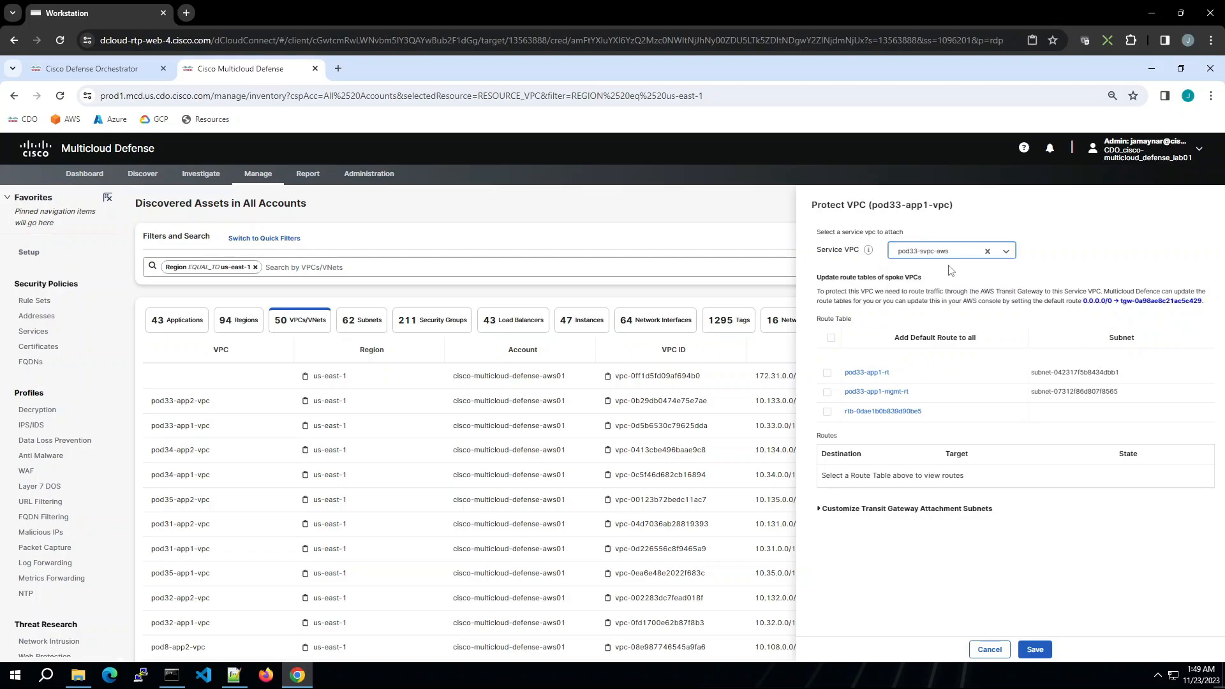
pyautogui.click(828, 374)
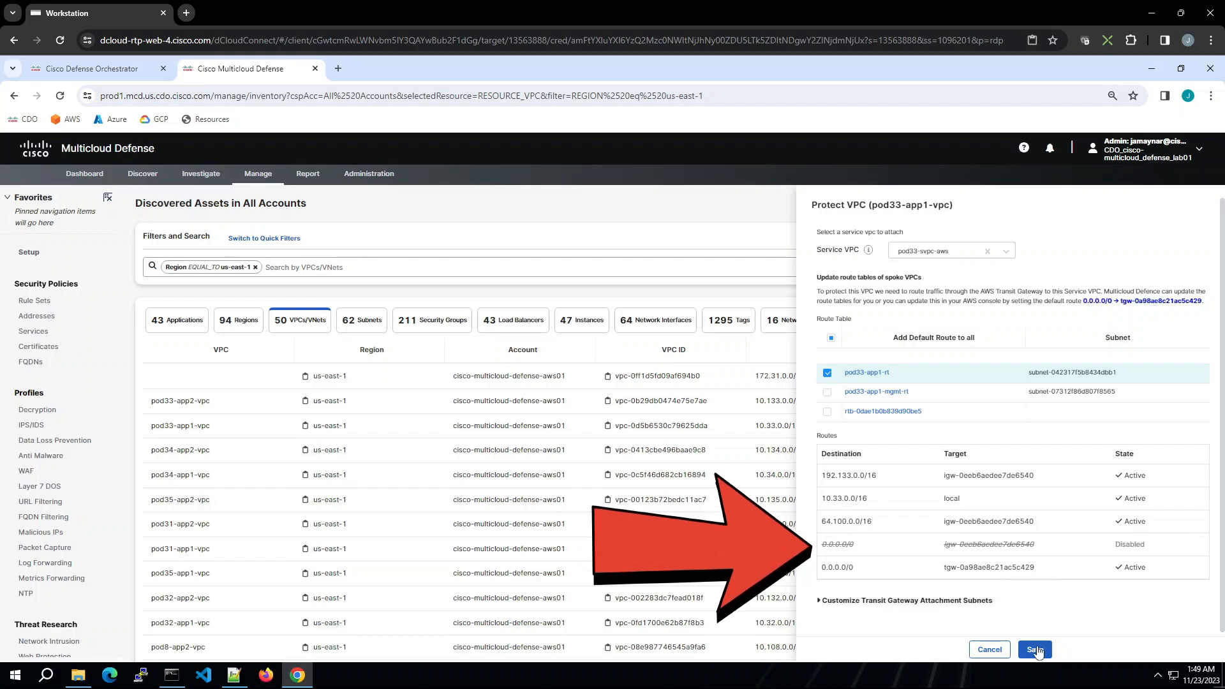
pyautogui.click(1035, 650)
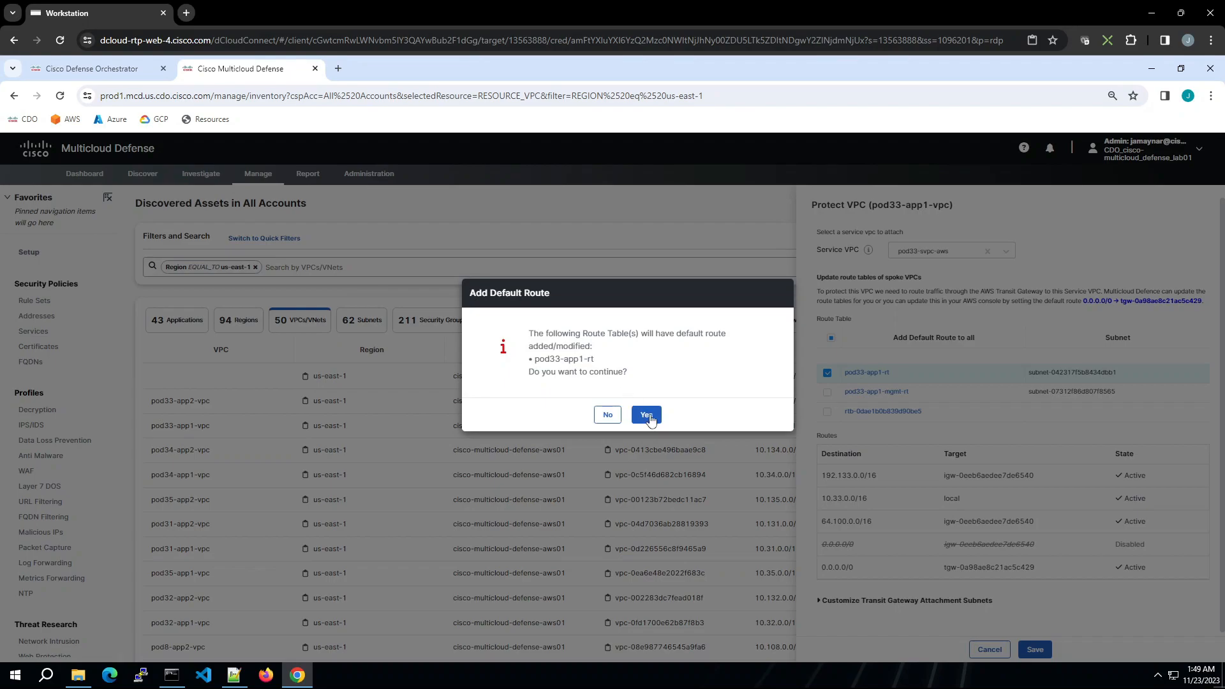
pyautogui.click(647, 415)
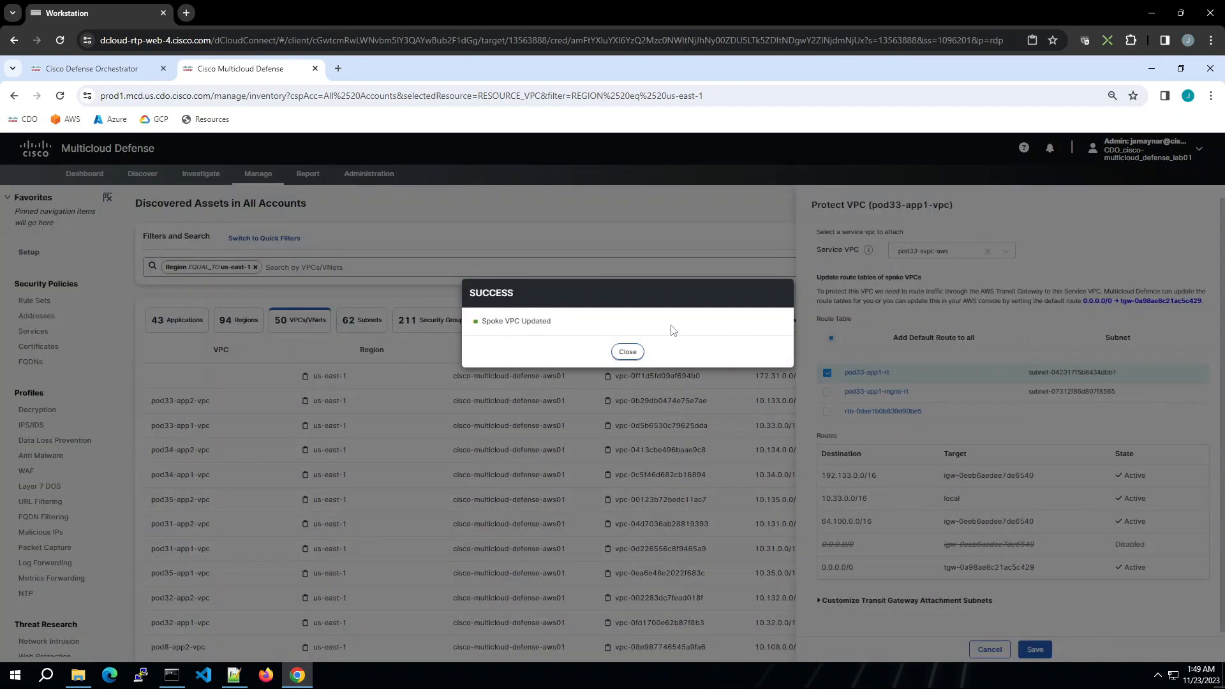
pyautogui.click(628, 353)
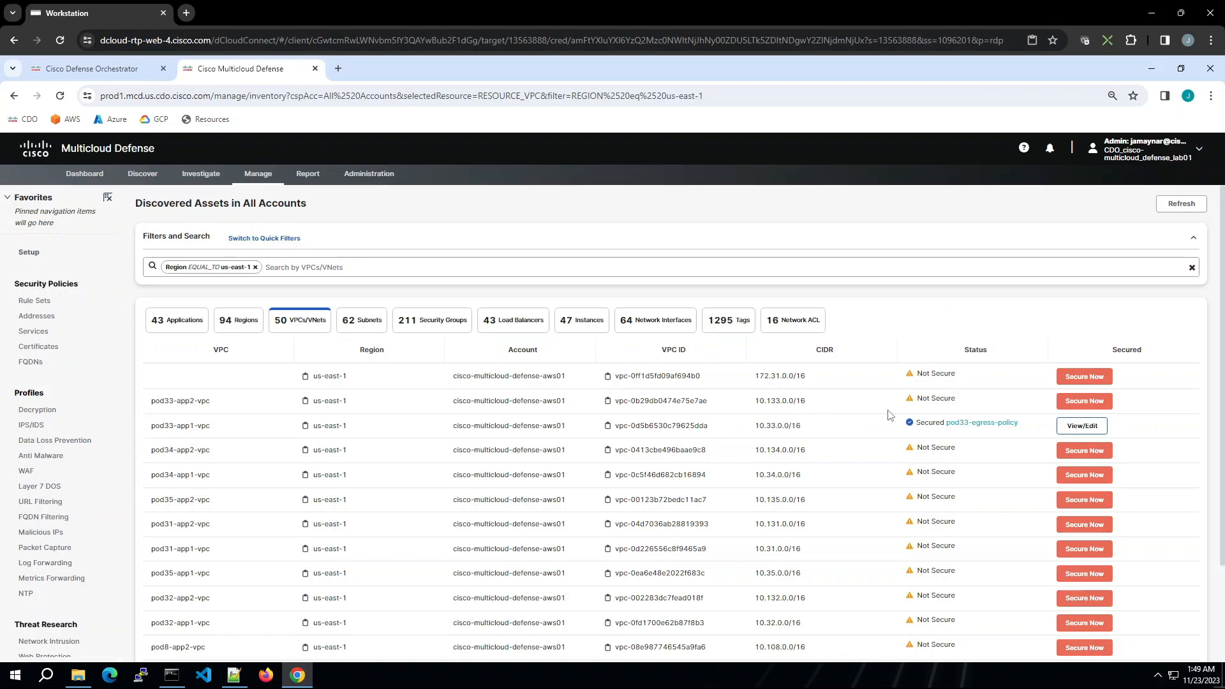
# - Secure pod33-app2-vpc by attaching it to service VPC pod33-svpc-aws and adding the default route to route table pod33-app2-rt
pyautogui.click(1083, 401)
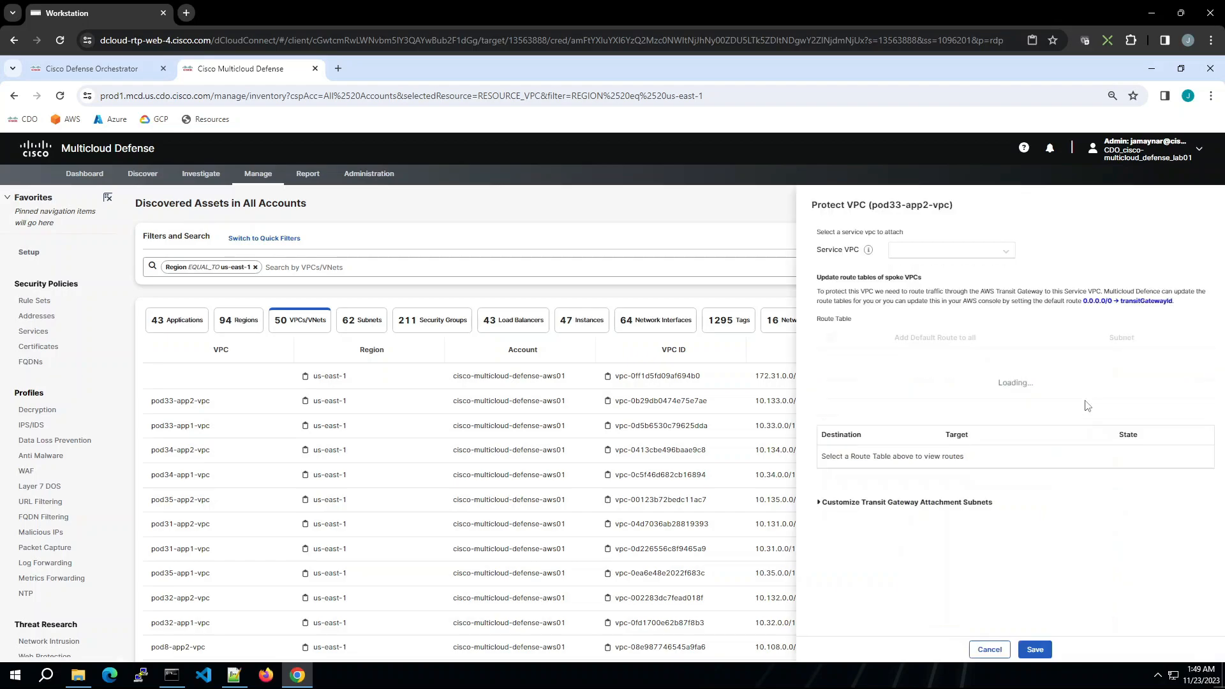
pyautogui.click(1005, 252)
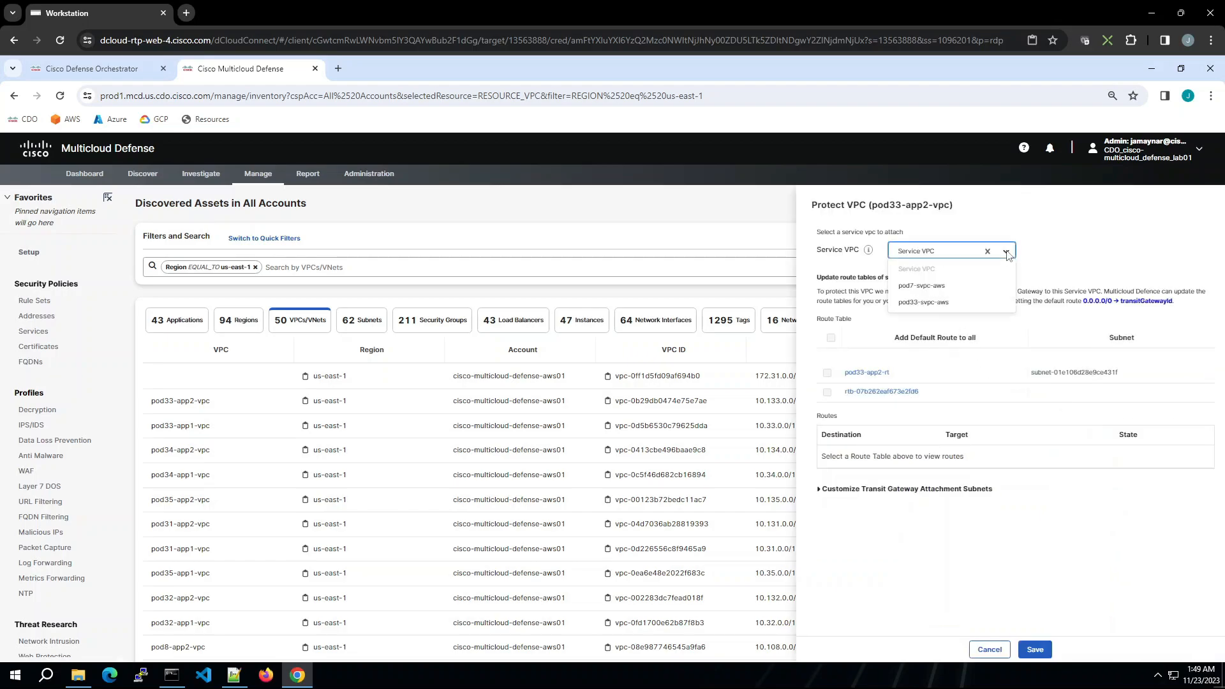
pyautogui.click(936, 302)
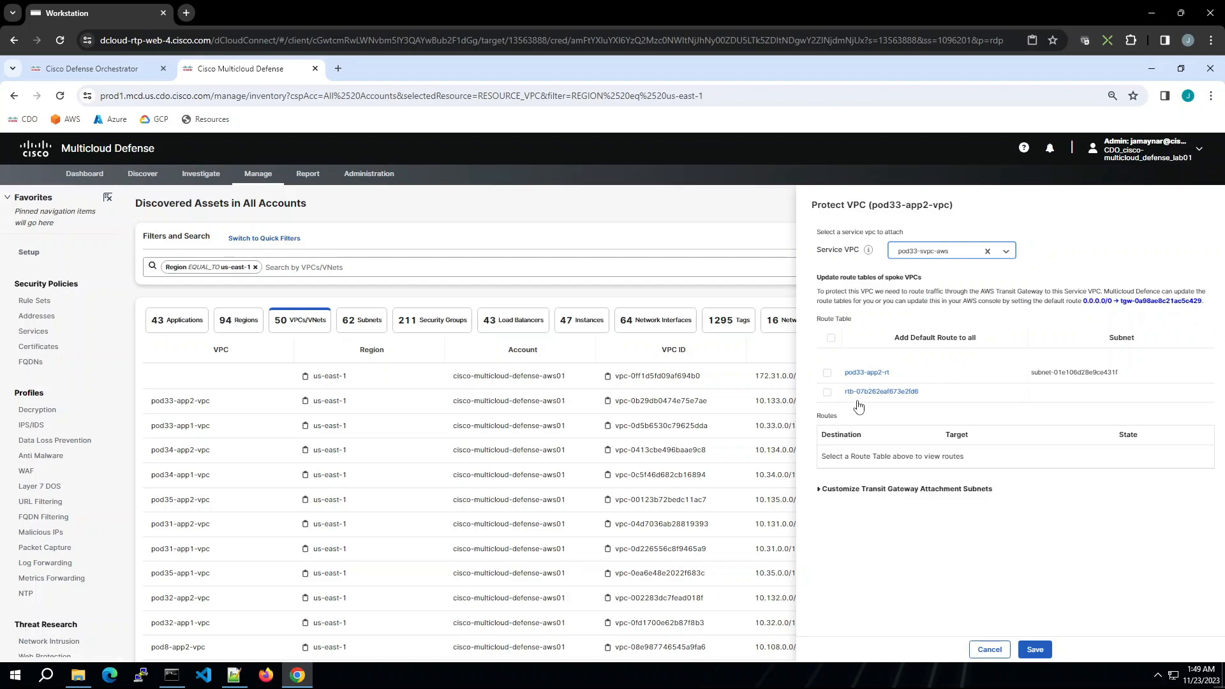
pyautogui.click(827, 373)
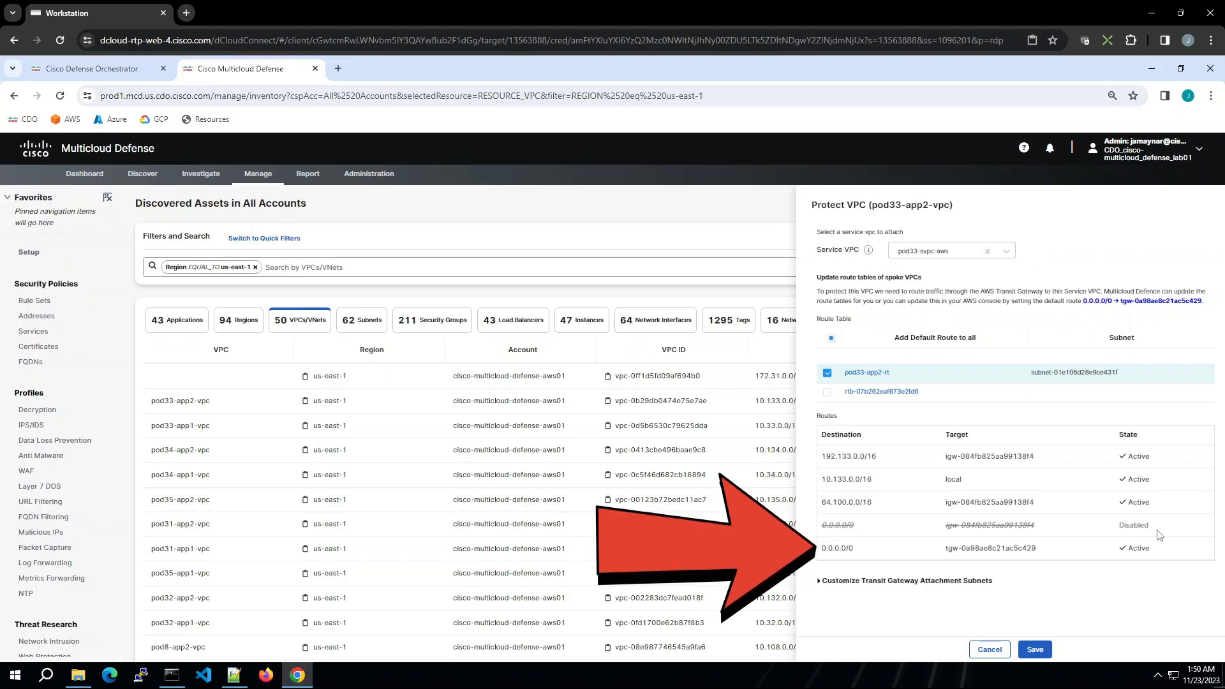
pyautogui.click(1038, 646)
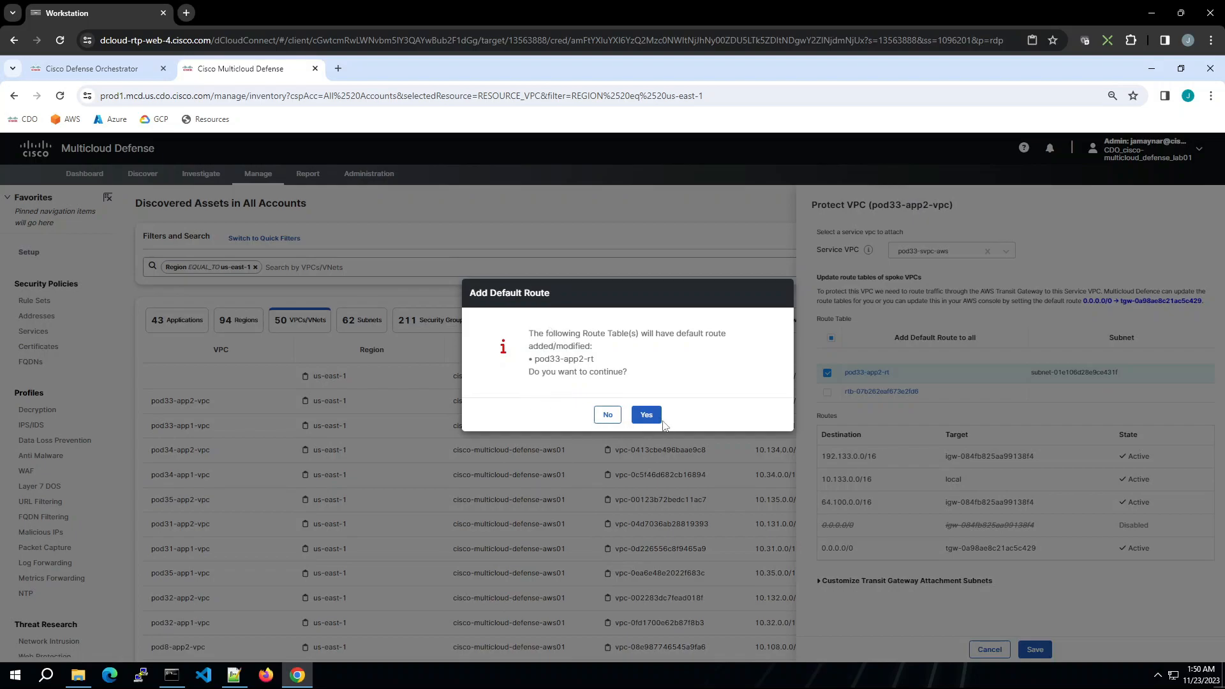
pyautogui.click(648, 418)
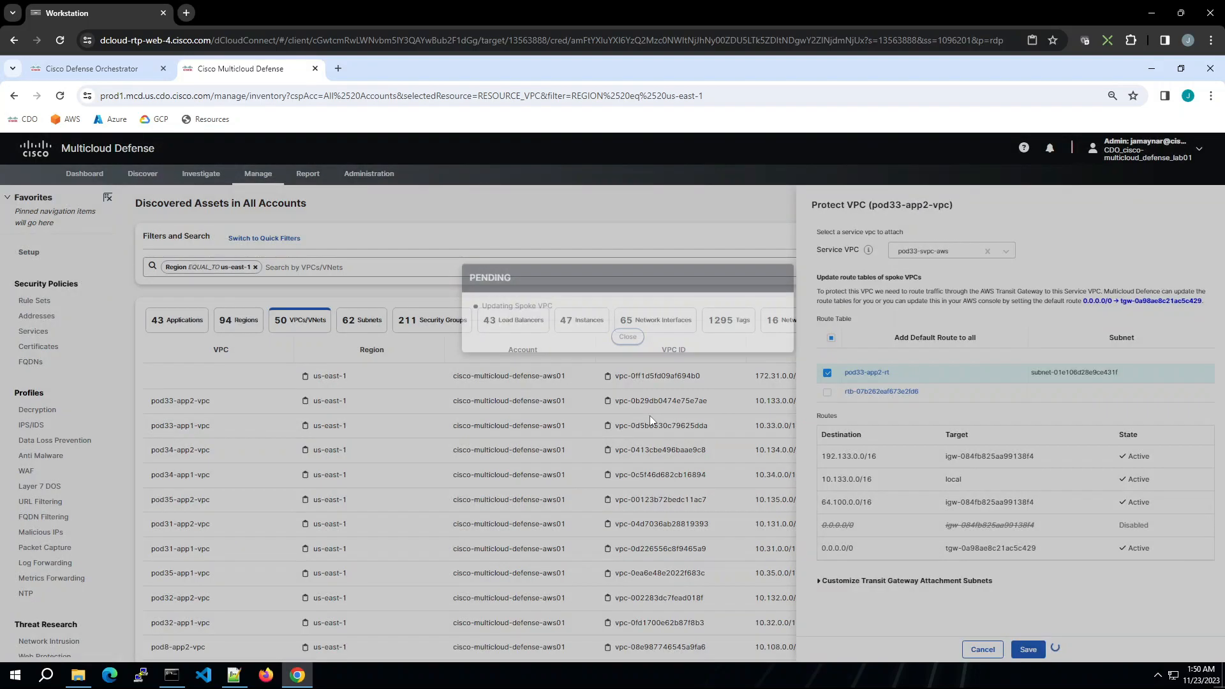